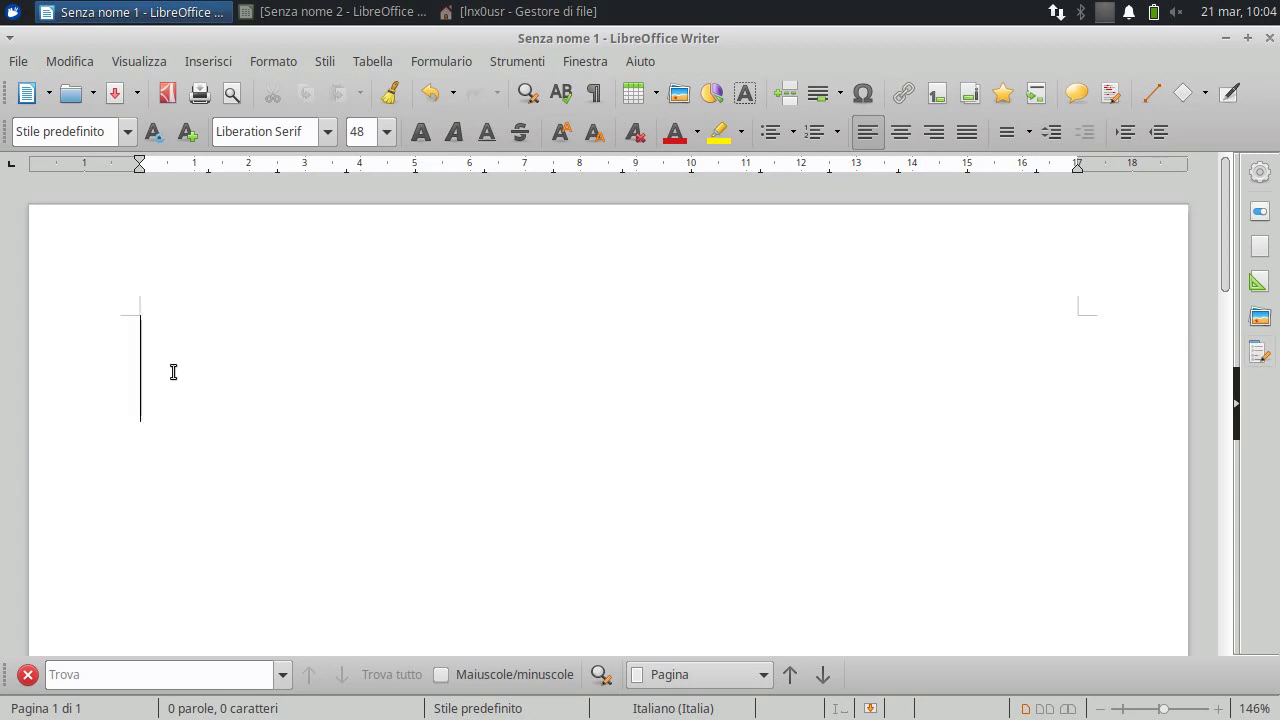
- Type 'Conoscienza' in 48-pt Liberation Serif at the top of the blank page
{"action": "type", "text": "Cono"}
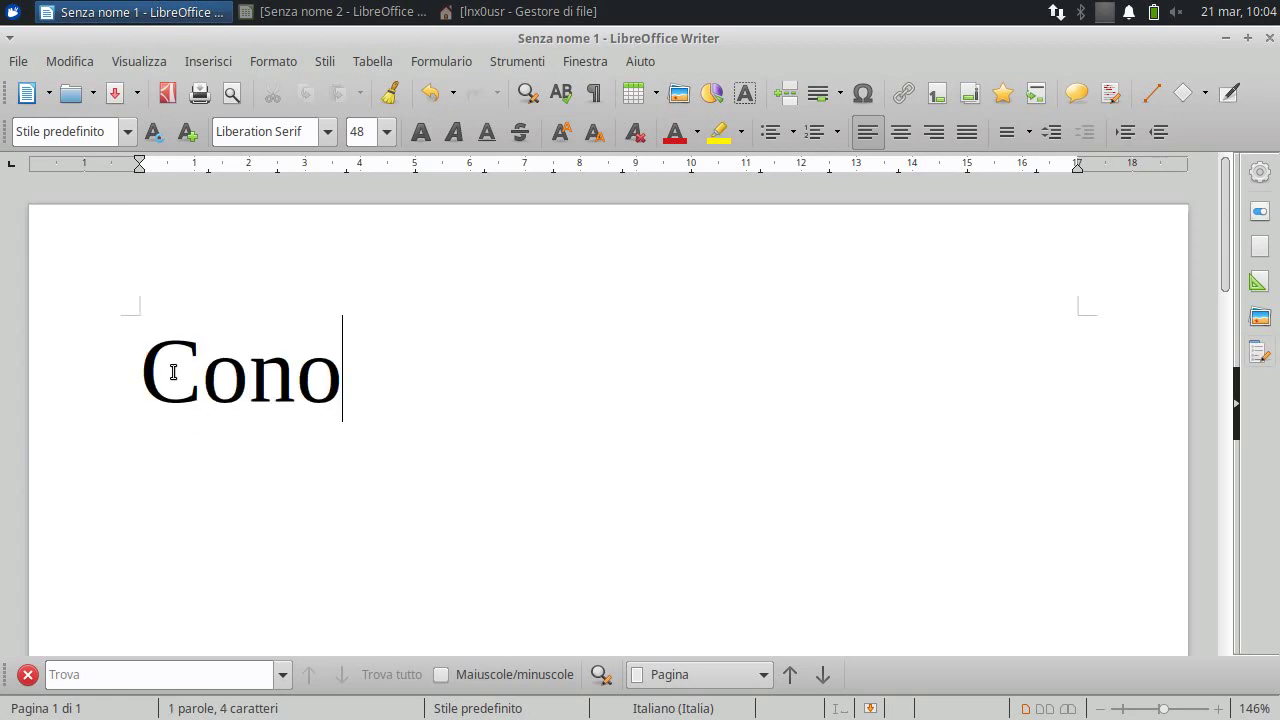
{"action": "type", "text": "scie"}
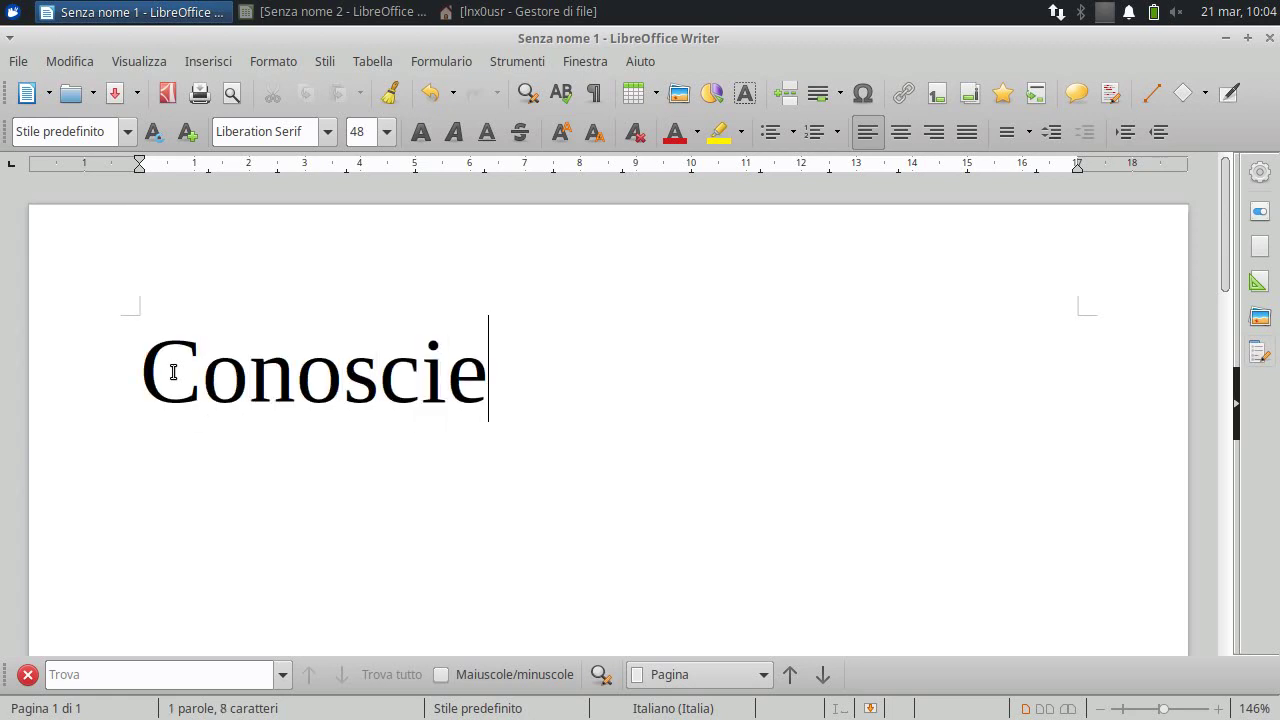
{"action": "type", "text": "nza"}
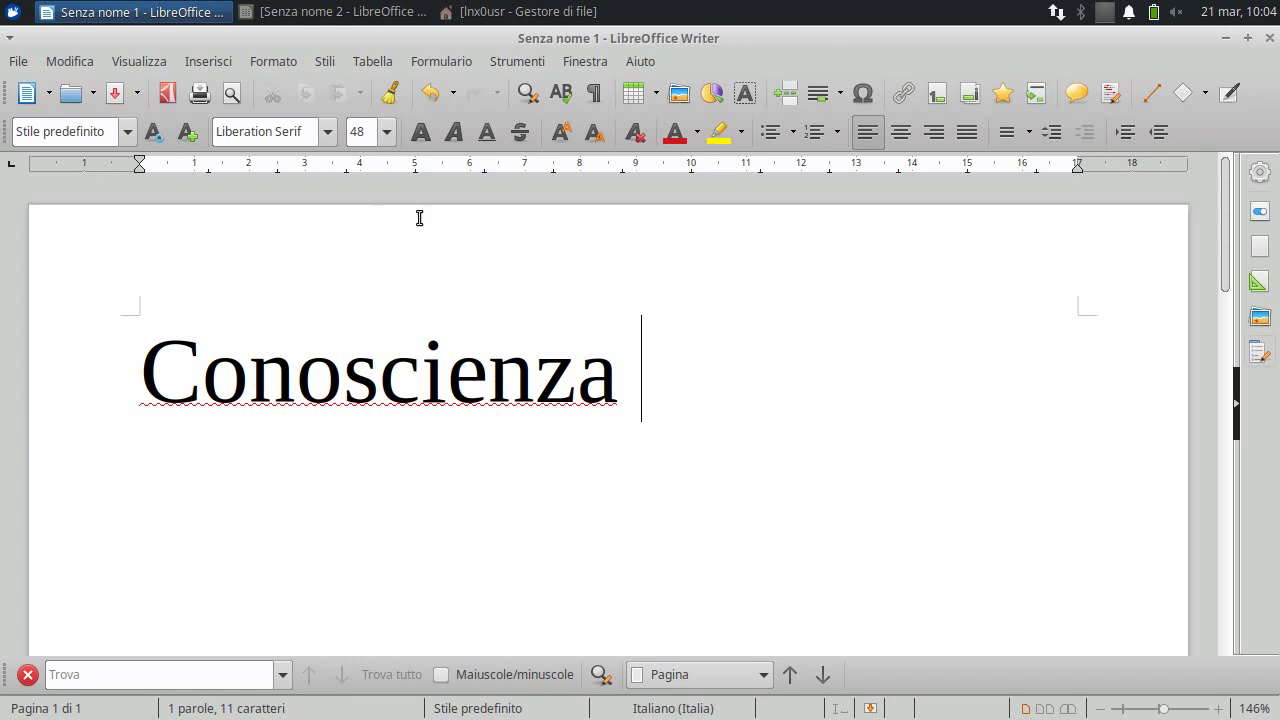
- Add Conoscienza to the dictionary from its spelling suggestions menu
{"action": "right_click", "coordinate": [382, 376]}
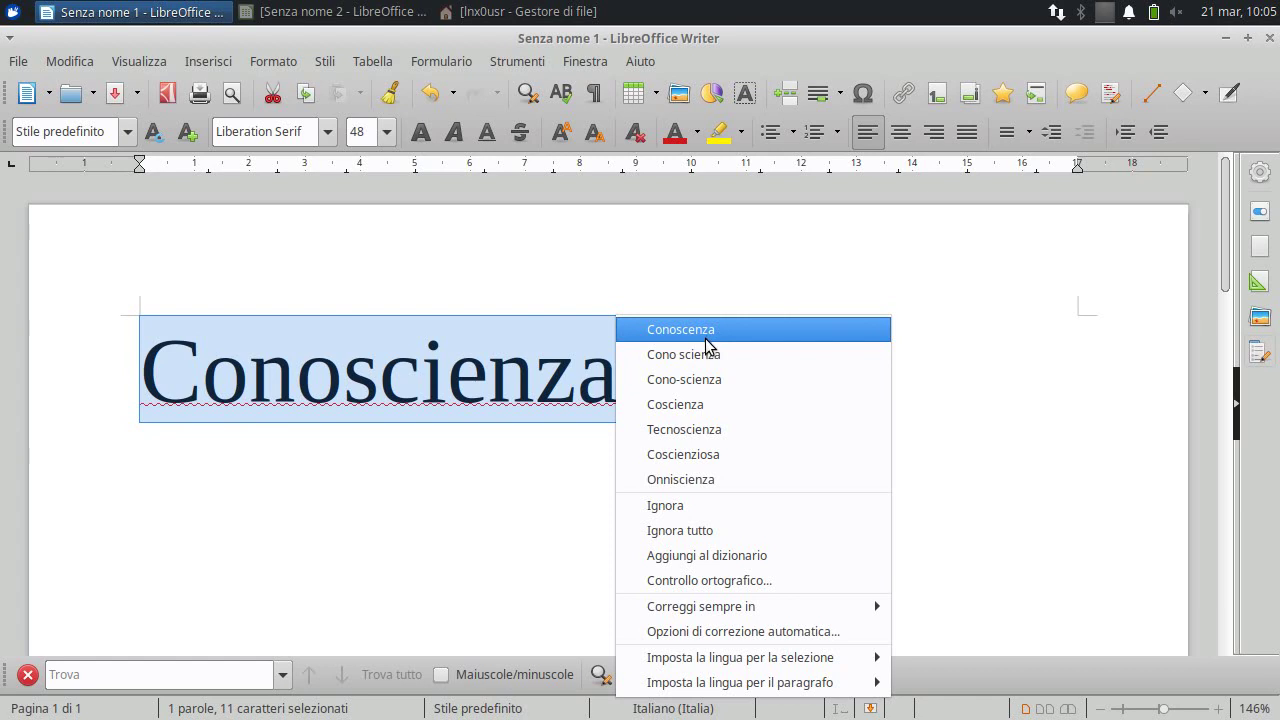
{"action": "left_click", "coordinate": [455, 392]}
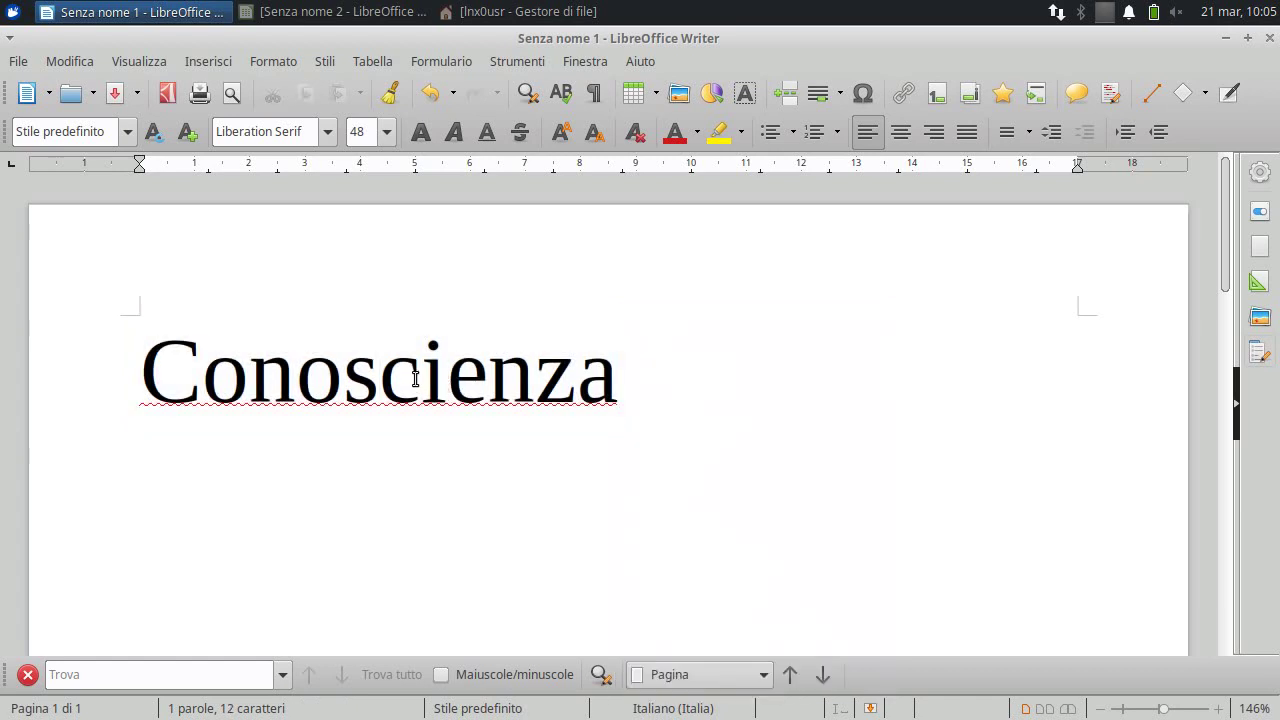
{"action": "right_click", "coordinate": [406, 381]}
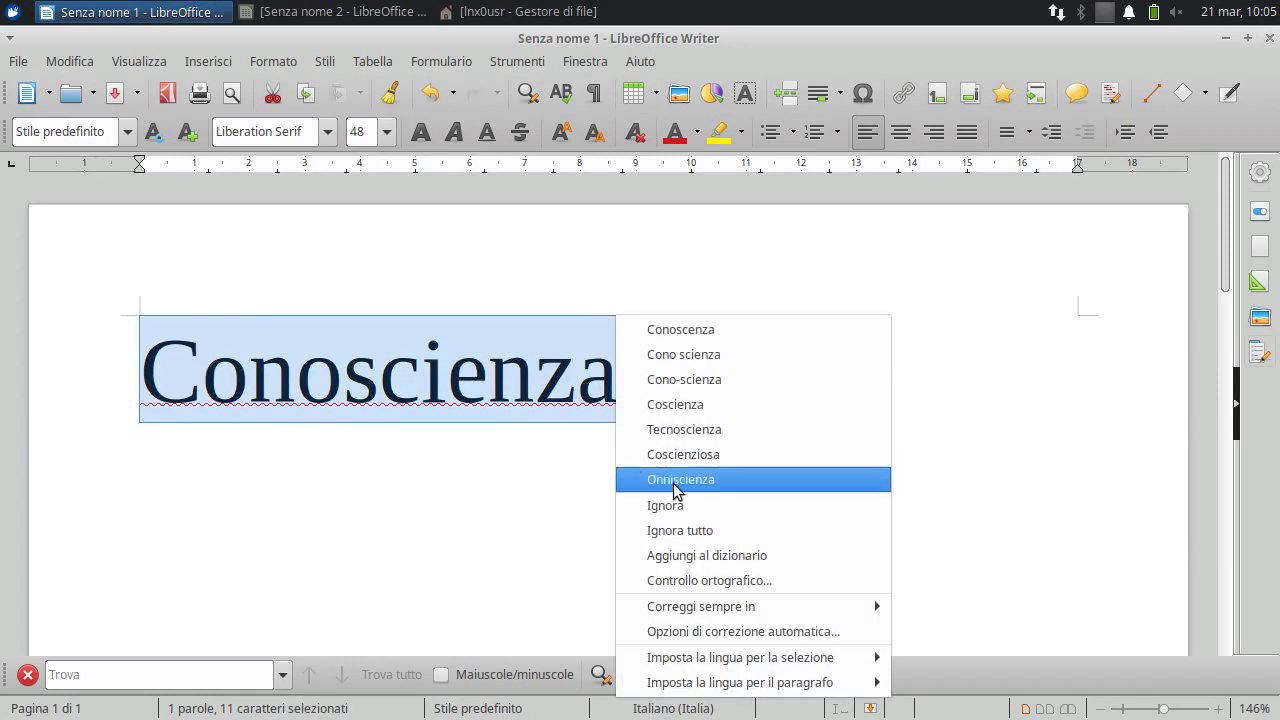
{"action": "left_click", "coordinate": [699, 556]}
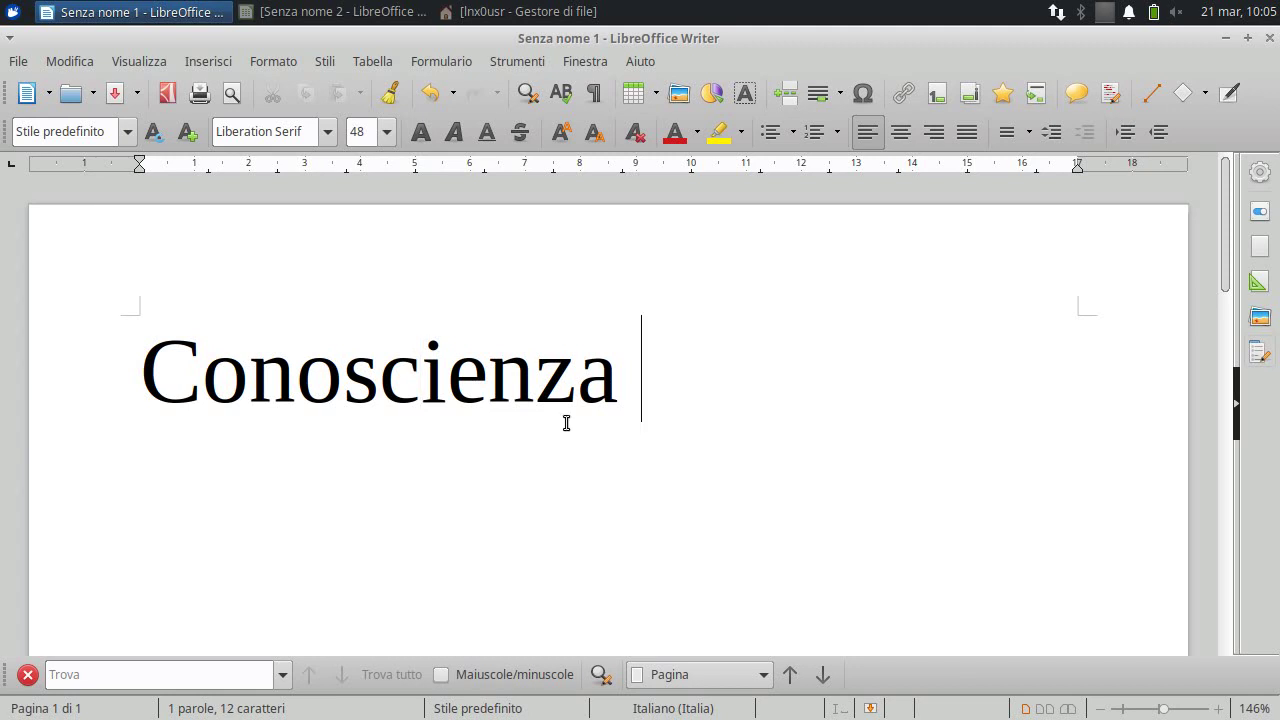
- Place the insertion point just before the word Conoscienza
{"action": "left_click", "coordinate": [620, 368]}
{"action": "left_click", "coordinate": [440, 388]}
{"action": "left_click", "coordinate": [427, 380]}
{"action": "left_click", "coordinate": [450, 378]}
{"action": "left_click", "coordinate": [430, 377]}
{"action": "left_click", "coordinate": [155, 368]}
{"action": "left_click", "coordinate": [143, 375]}
- Open Options at Impostazioni della lingua > Linguistica and reposition the dialog
{"action": "left_click", "coordinate": [517, 61]}
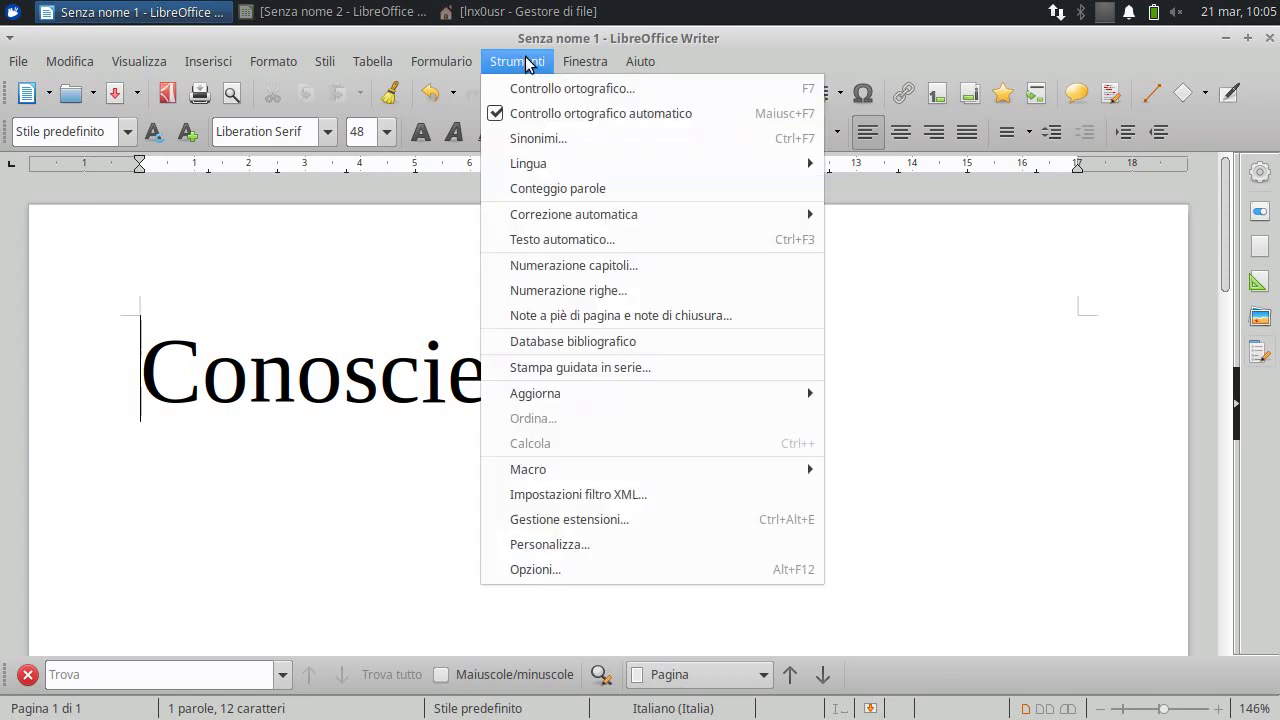
{"action": "left_click", "coordinate": [567, 572]}
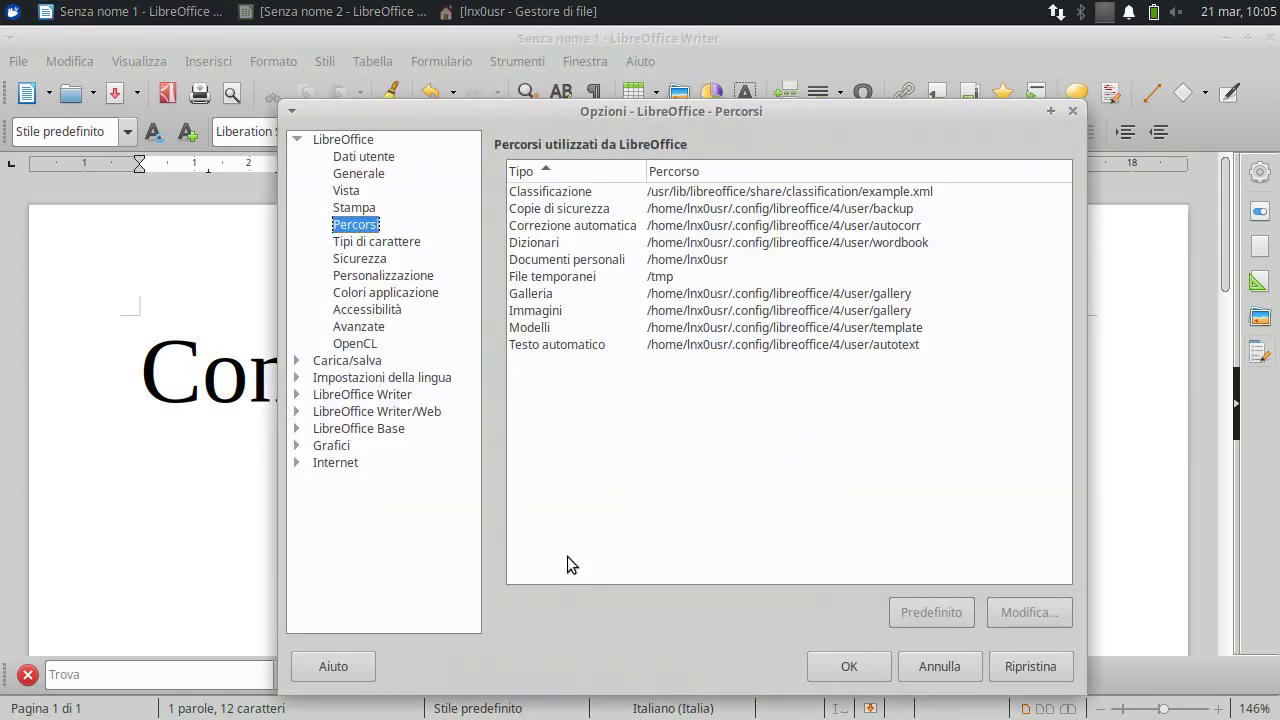
{"action": "left_click", "coordinate": [328, 380]}
{"action": "left_click", "coordinate": [297, 378]}
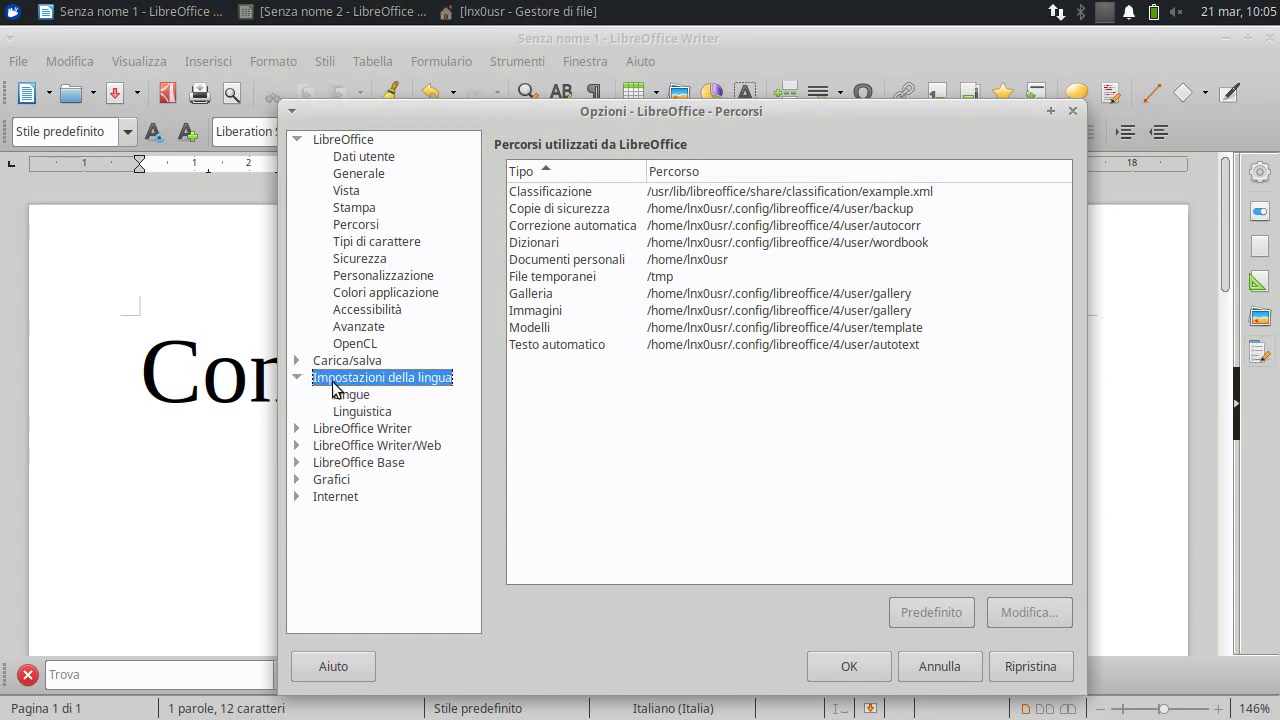
{"action": "left_click", "coordinate": [366, 413]}
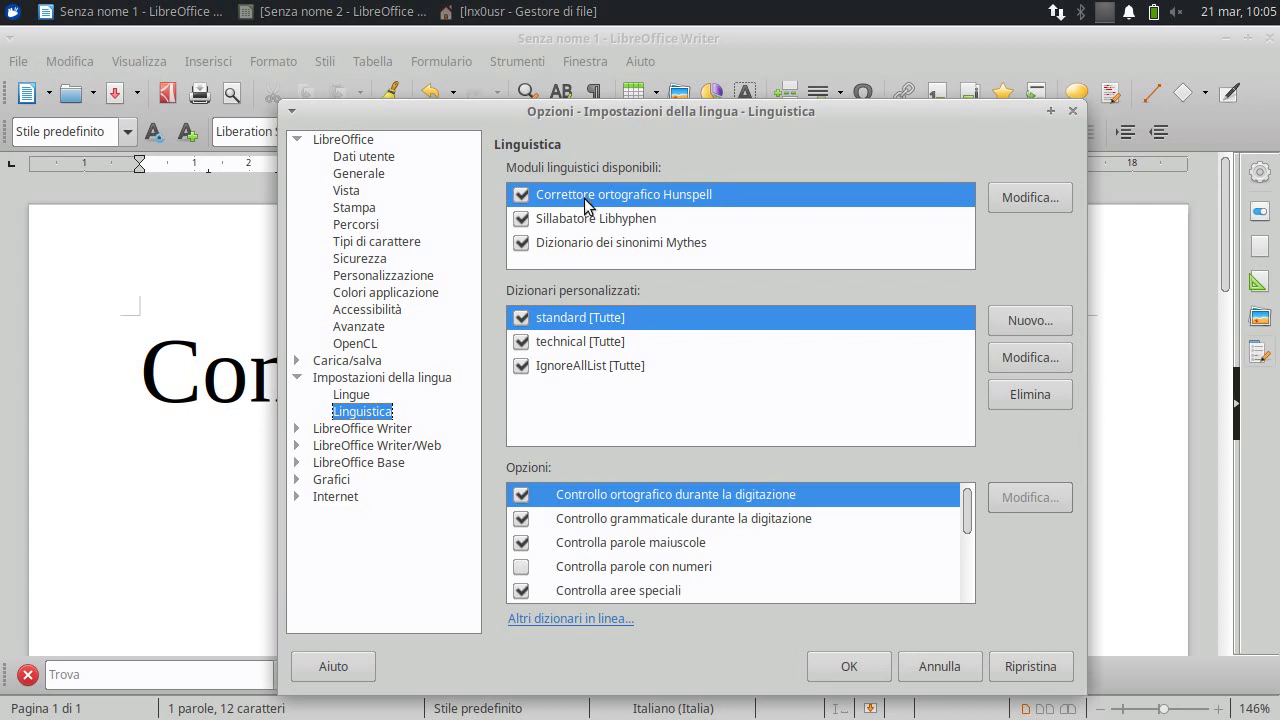
{"action": "left_click_drag", "start_coordinate": [632, 114], "coordinate": [631, 55]}
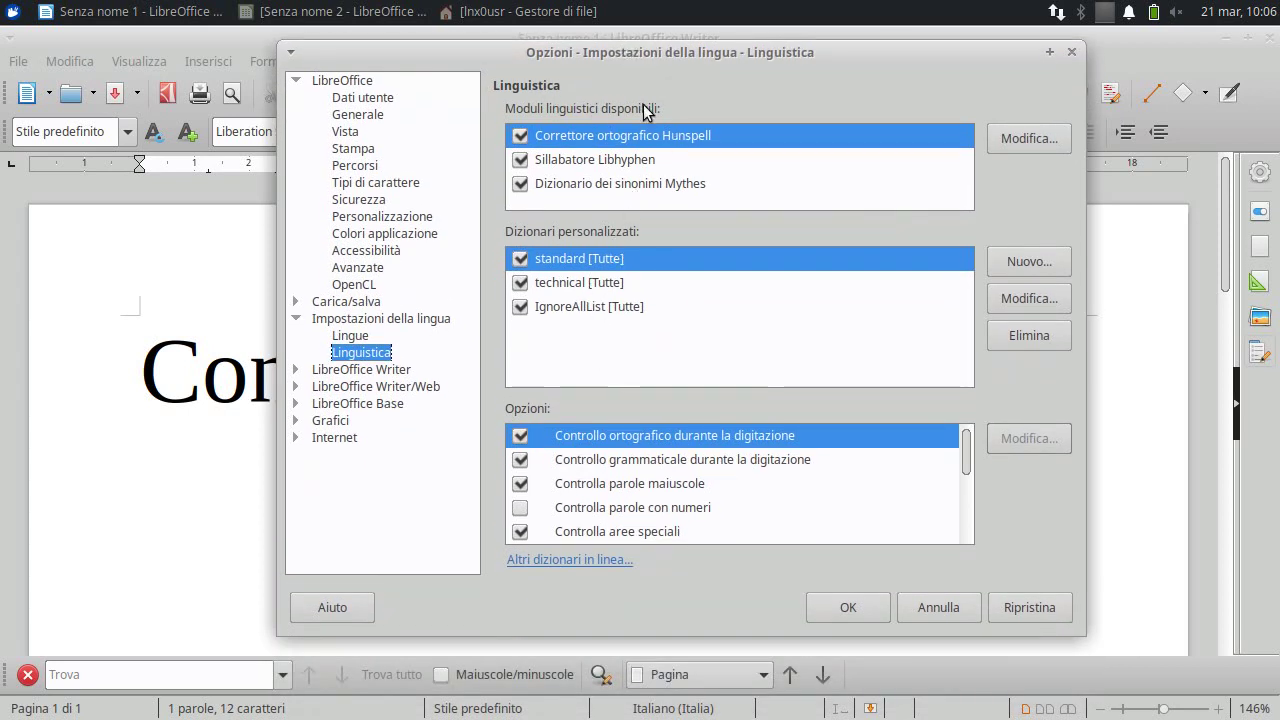
{"action": "left_click_drag", "start_coordinate": [647, 55], "coordinate": [750, 64]}
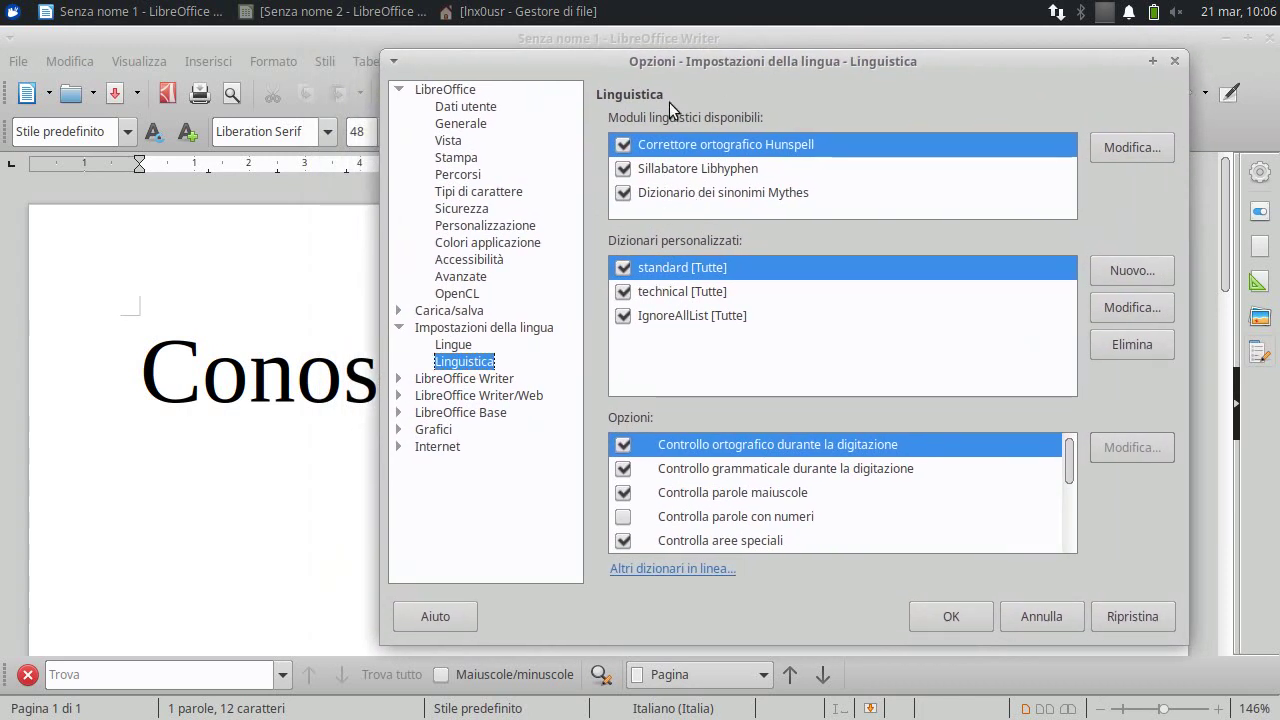
{"action": "left_click_drag", "start_coordinate": [688, 58], "coordinate": [646, 52]}
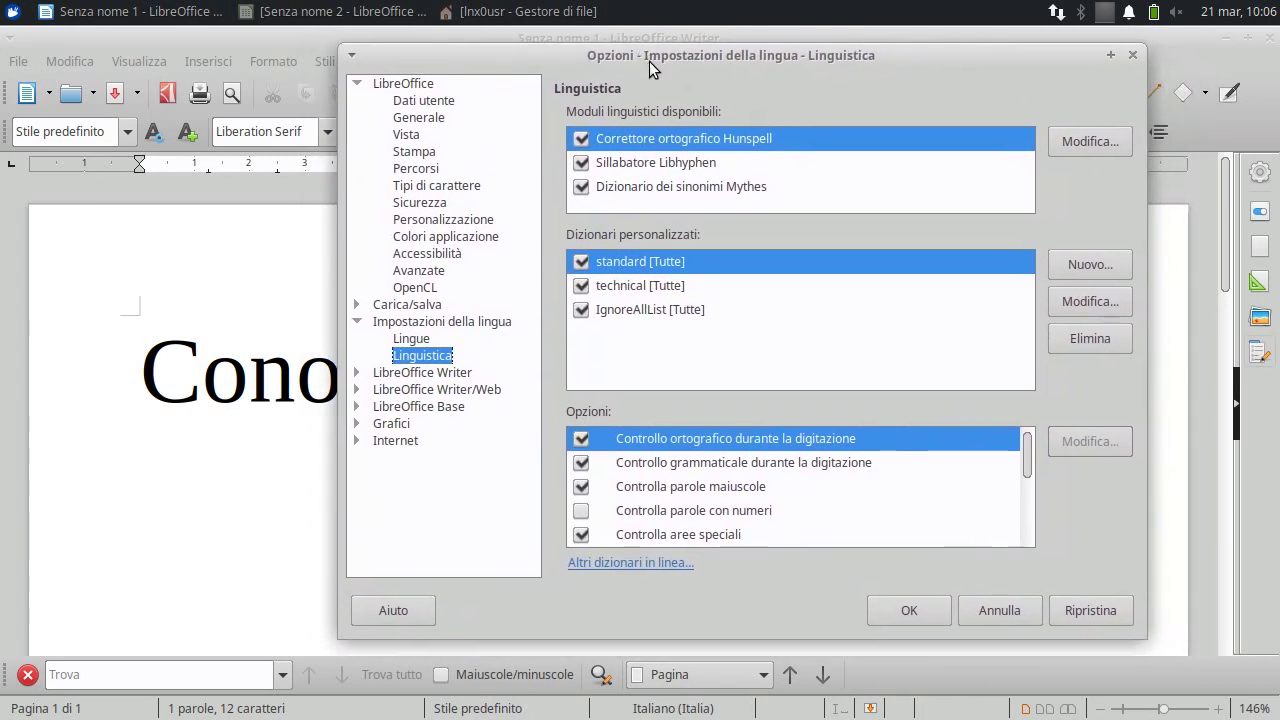
{"action": "left_click", "coordinate": [1066, 301]}
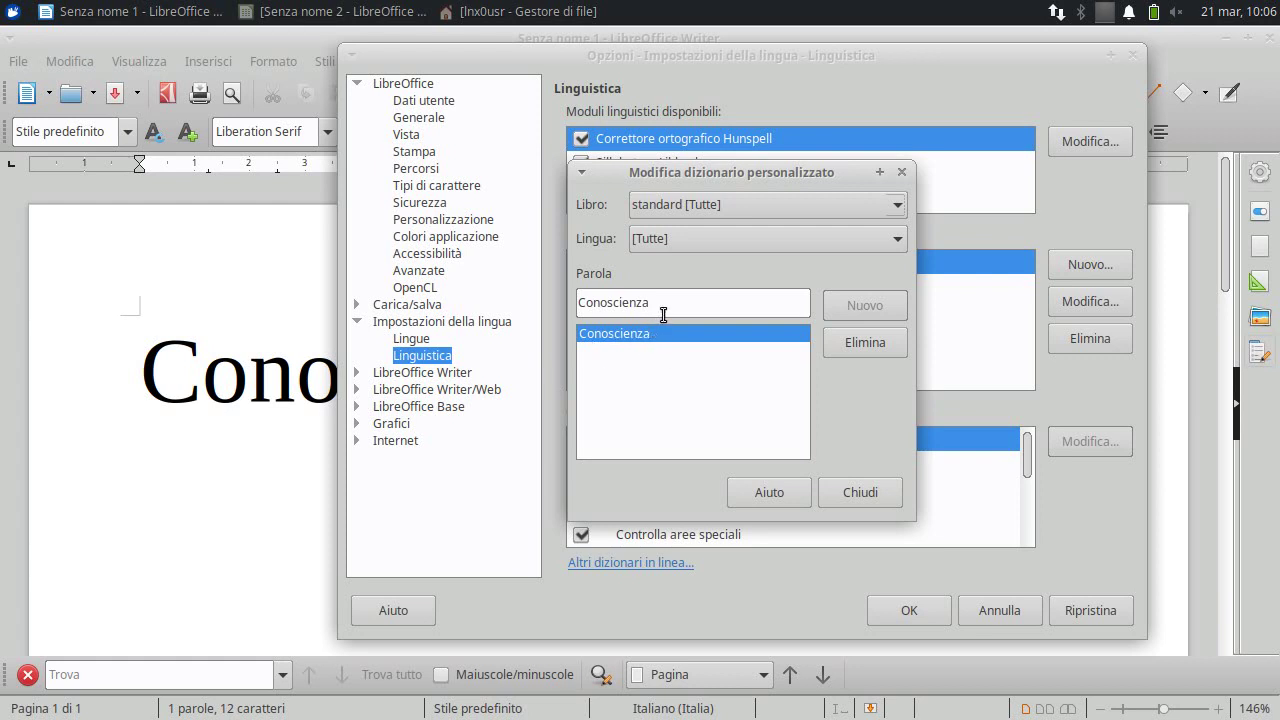
{"action": "double_click", "coordinate": [641, 302]}
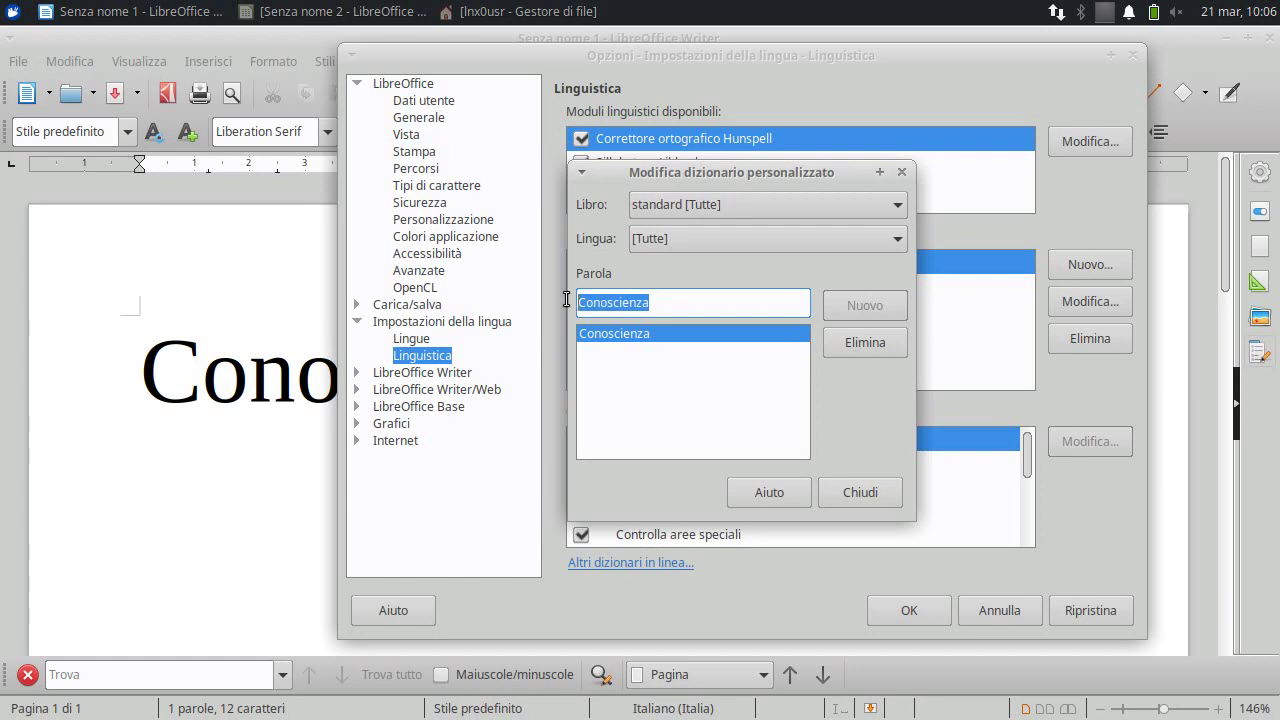
{"action": "left_click", "coordinate": [656, 305]}
{"action": "left_click", "coordinate": [855, 490]}
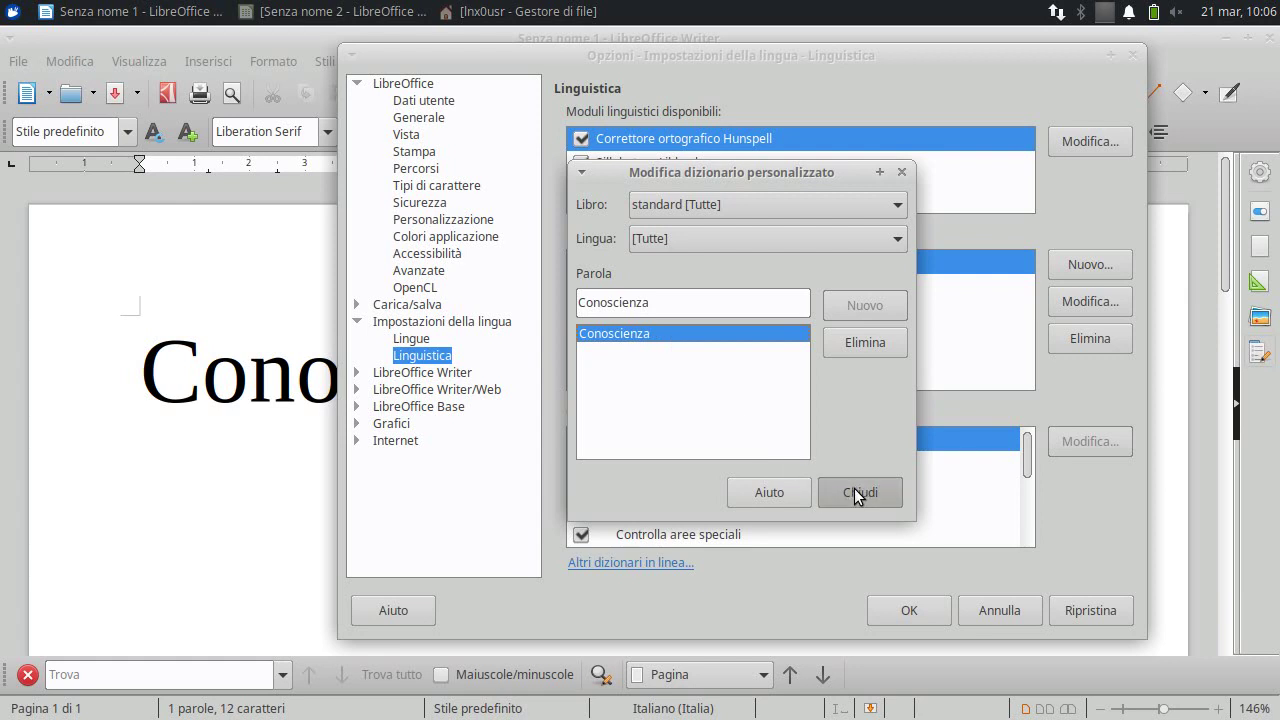
{"action": "left_click", "coordinate": [855, 492]}
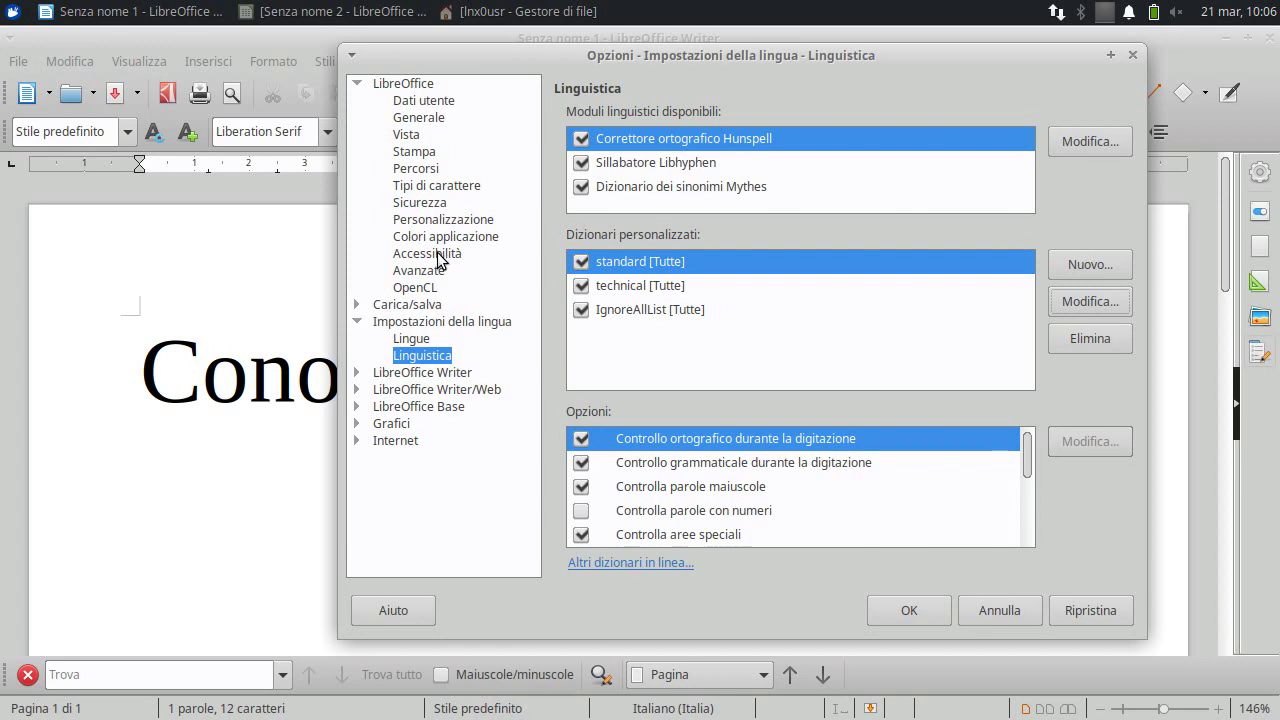
- Check the Dizionari entry on the Percorsi page, then cancel the Options dialog
{"action": "left_click", "coordinate": [412, 171]}
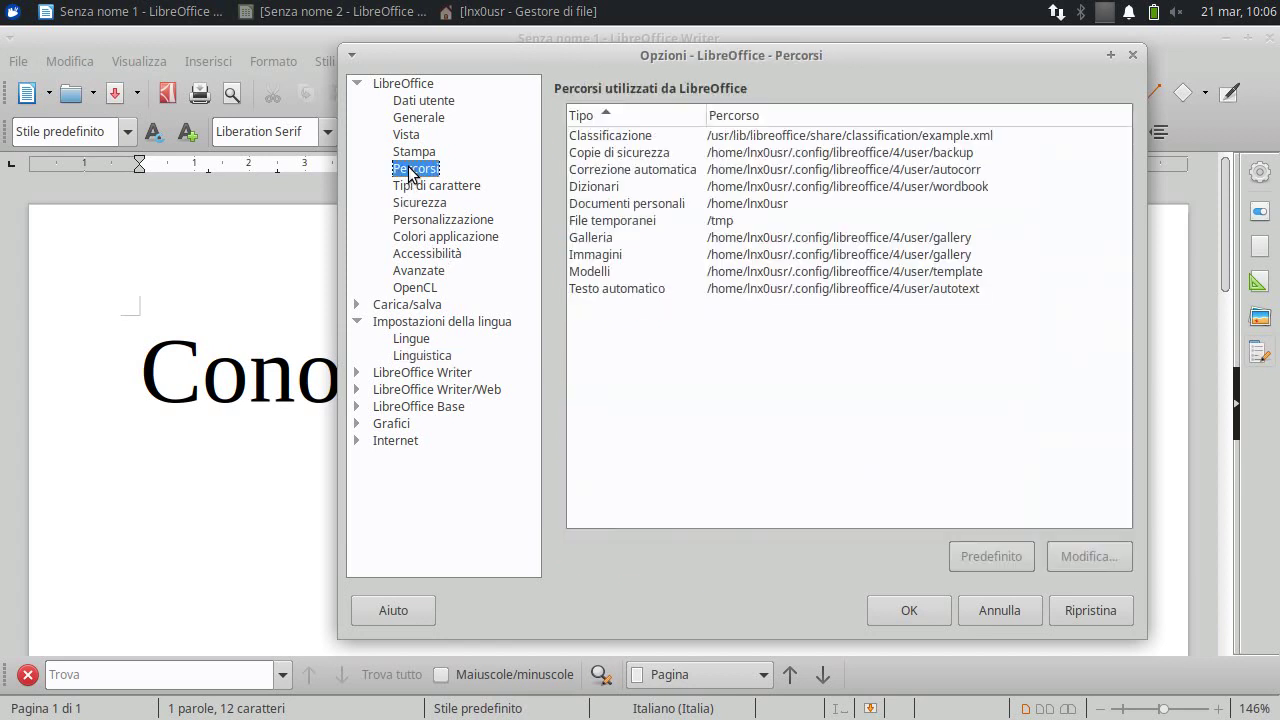
{"action": "left_click", "coordinate": [614, 187]}
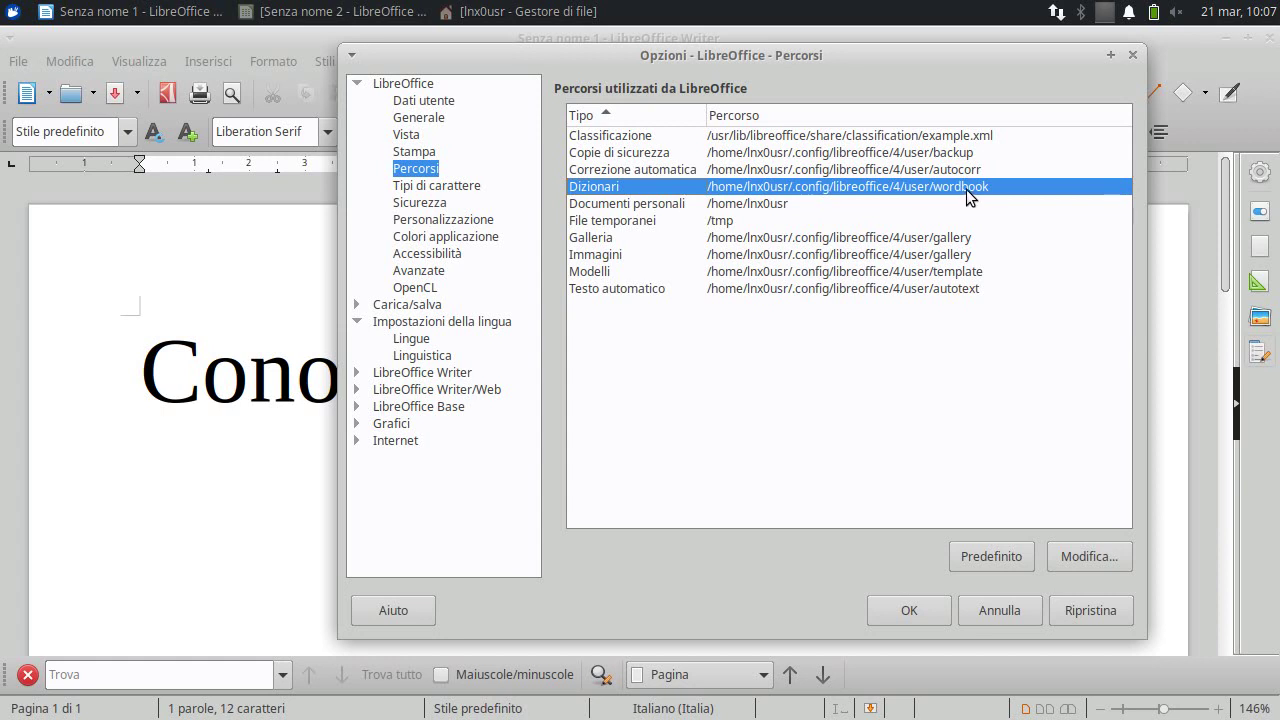
{"action": "left_click", "coordinate": [997, 608]}
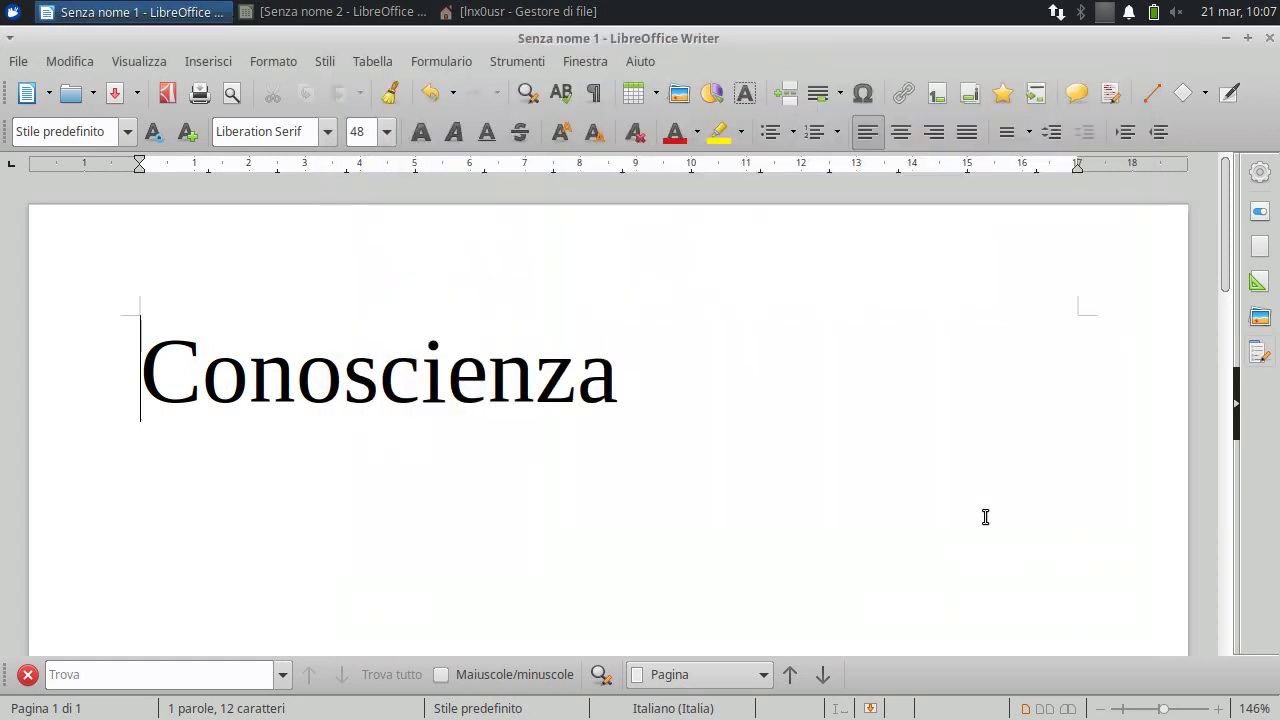
- Minimize Writer and show hidden files in Thunar's home folder
{"action": "left_click", "coordinate": [1225, 38]}
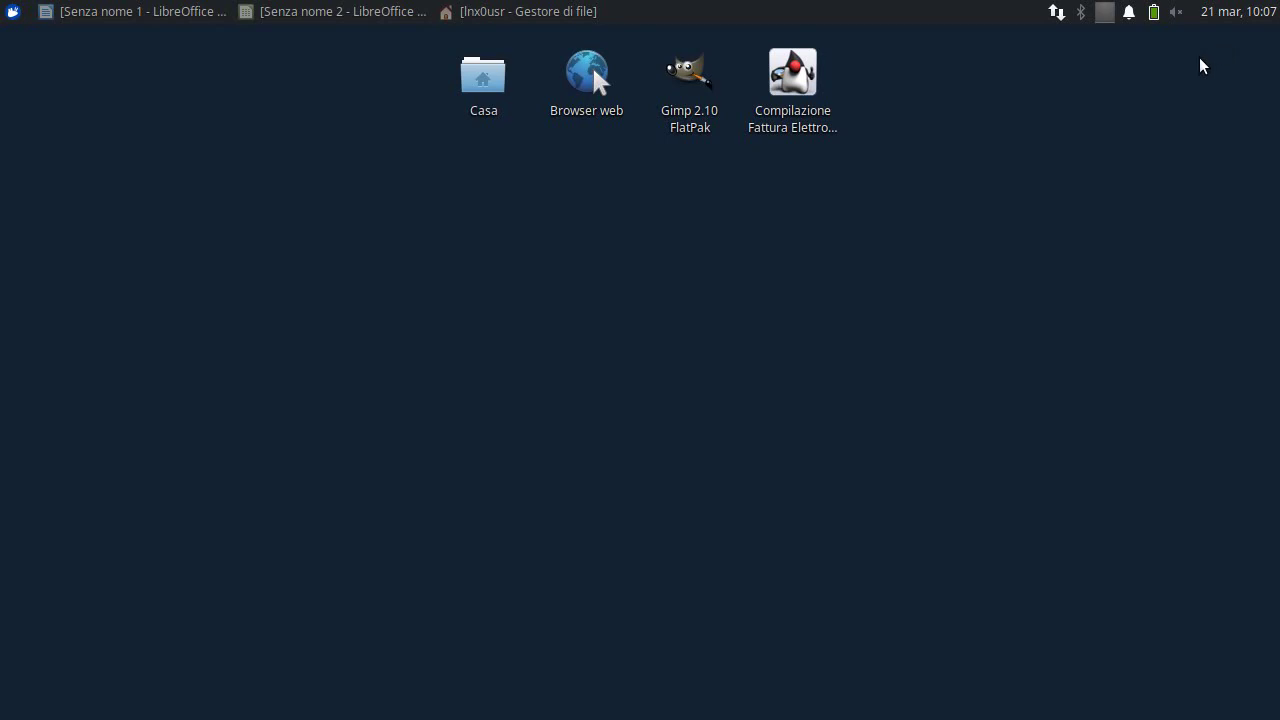
{"action": "left_click", "coordinate": [538, 11]}
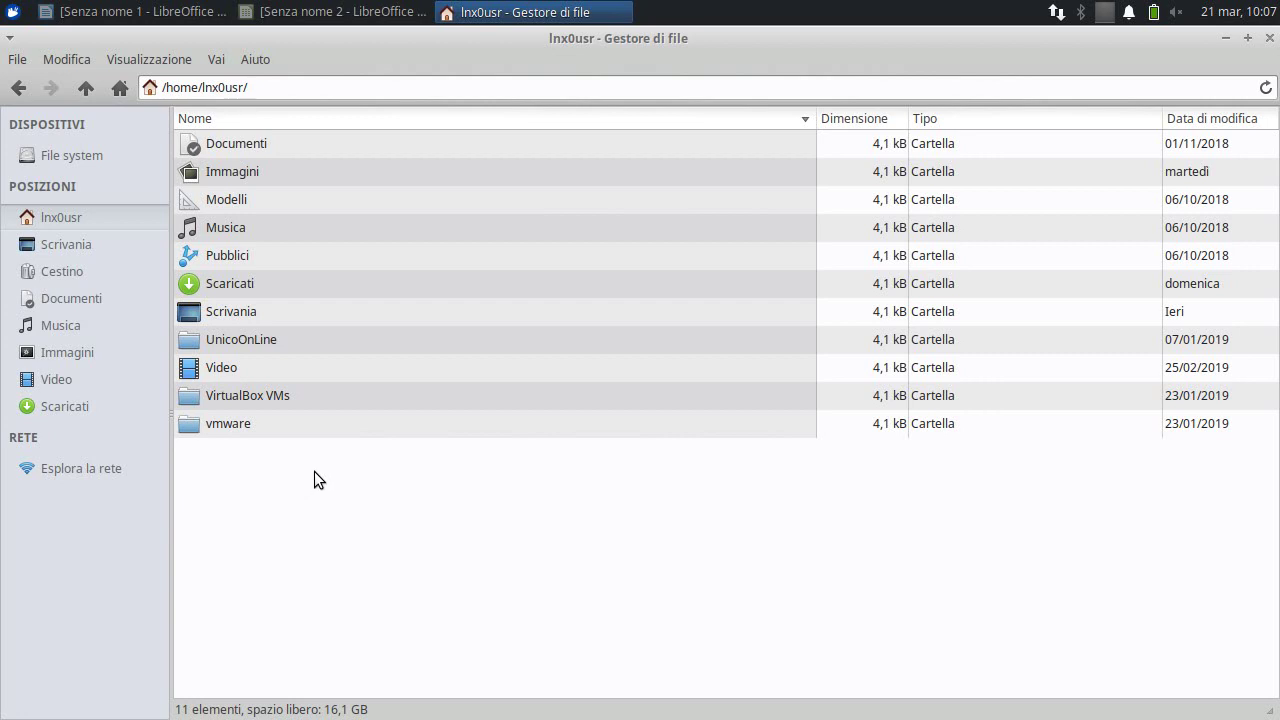
{"action": "key", "text": "ctrl+h"}
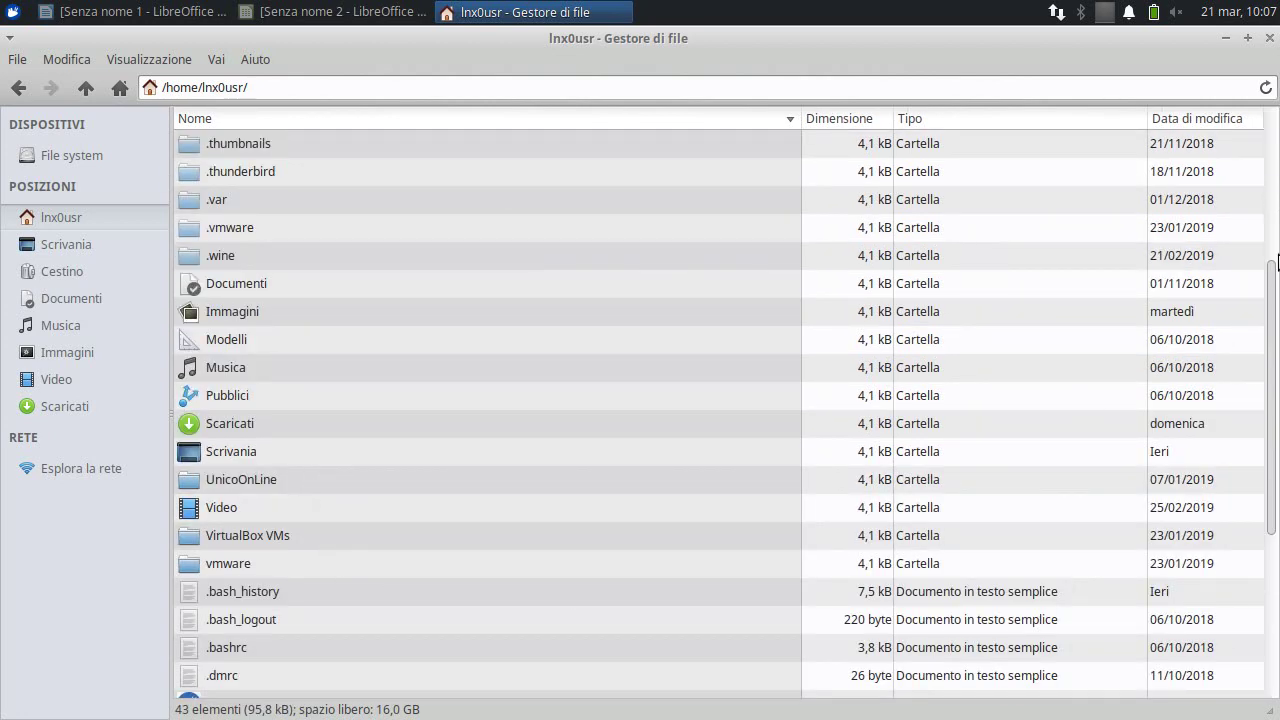
{"action": "scroll", "coordinate": [1277, 291], "scroll_direction": "down", "scroll_amount": 5}
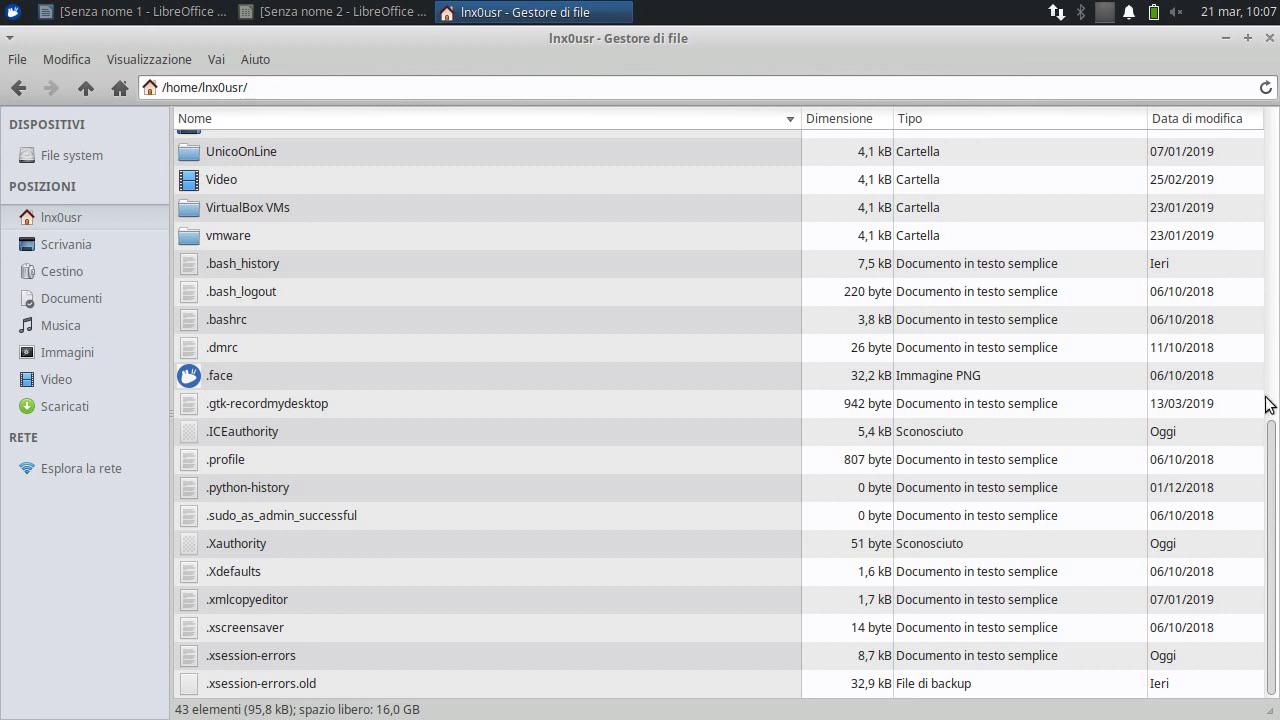
{"action": "left_click_drag", "start_coordinate": [1272, 430], "coordinate": [1272, 435]}
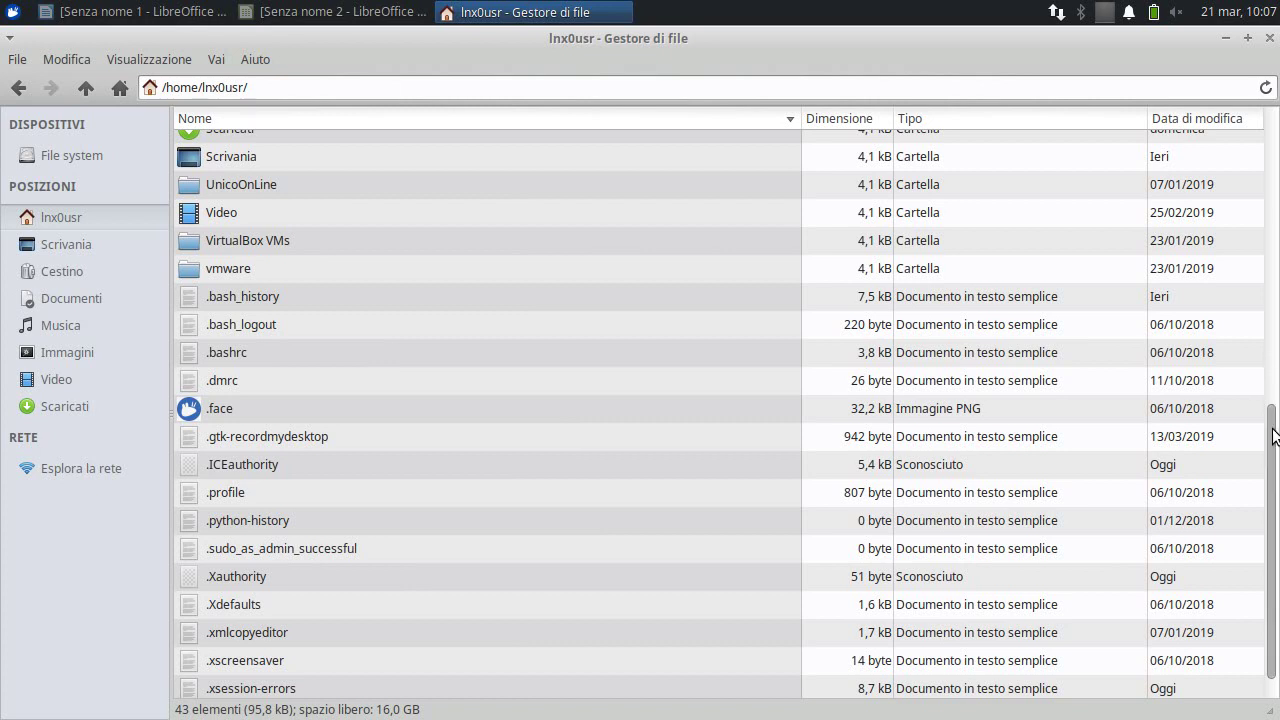
{"action": "left_click_drag", "start_coordinate": [1272, 428], "coordinate": [1273, 156]}
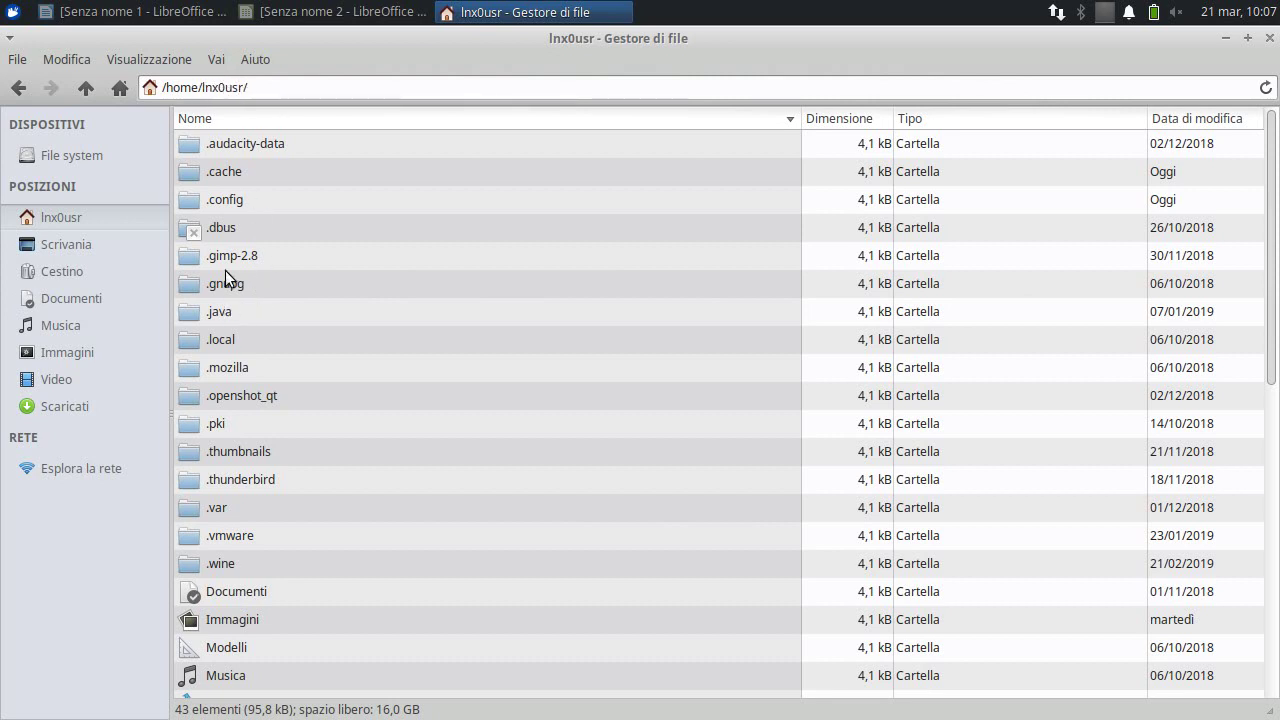
- Browse .config > libreoffice > 4 > user > wordbook and bring up standard.dic's open options
{"action": "double_click", "coordinate": [212, 199]}
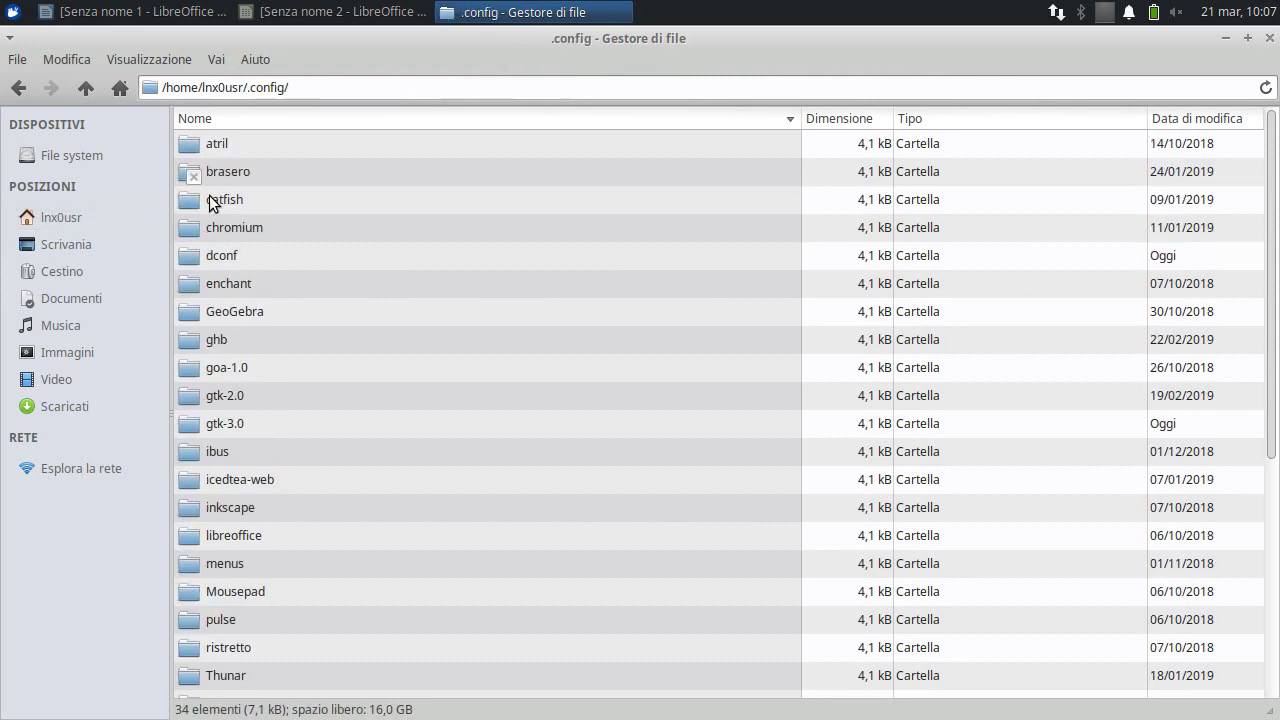
{"action": "double_click", "coordinate": [215, 536]}
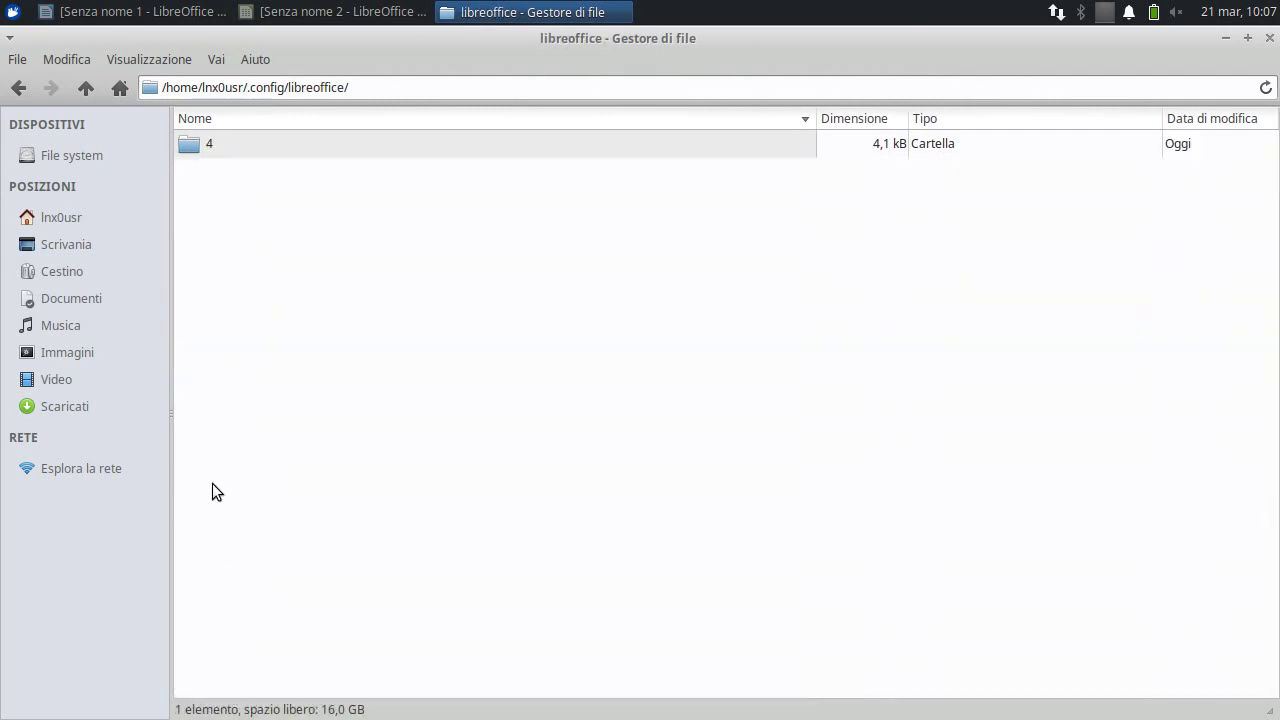
{"action": "double_click", "coordinate": [195, 143]}
{"action": "double_click", "coordinate": [204, 146]}
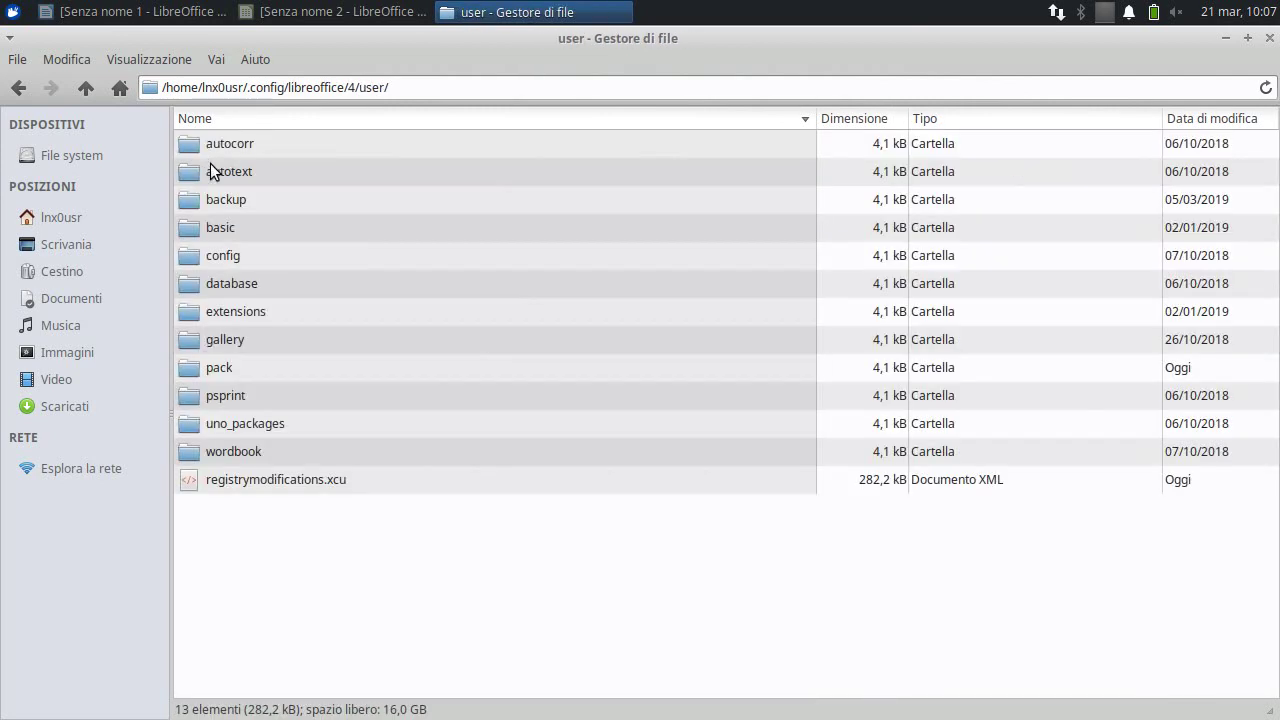
{"action": "double_click", "coordinate": [227, 451]}
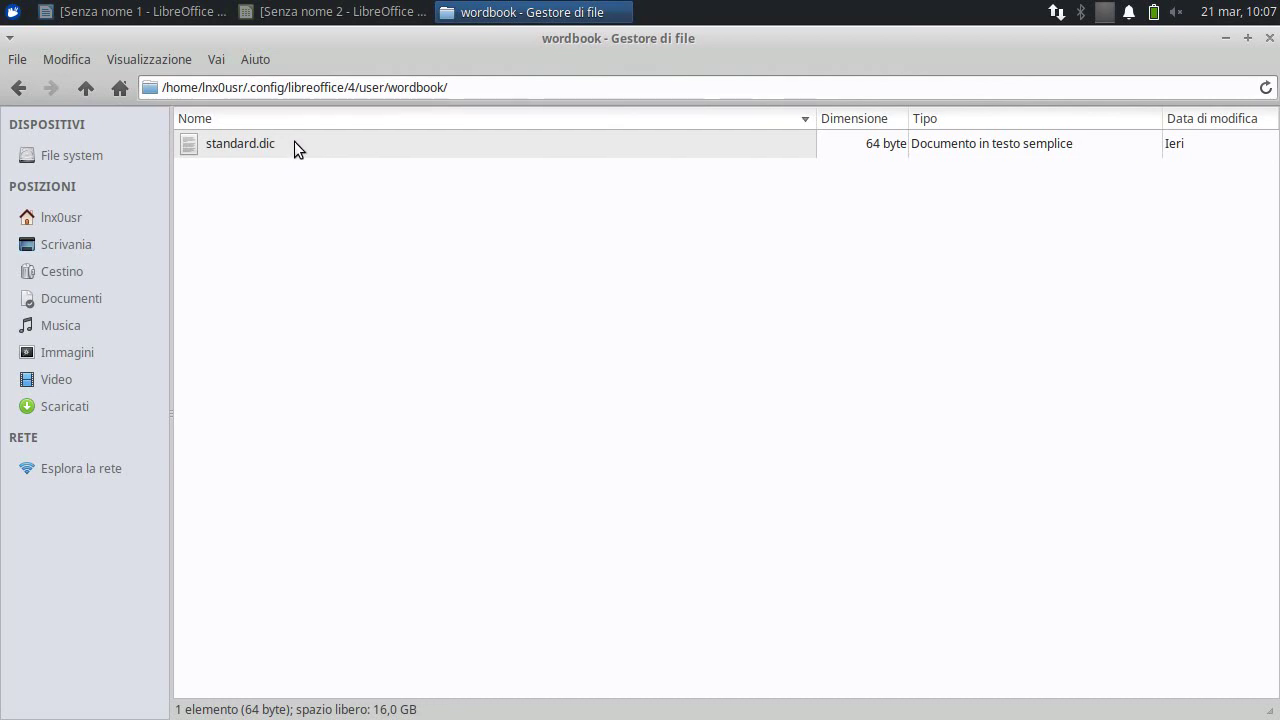
{"action": "left_click_drag", "start_coordinate": [201, 87], "coordinate": [458, 87]}
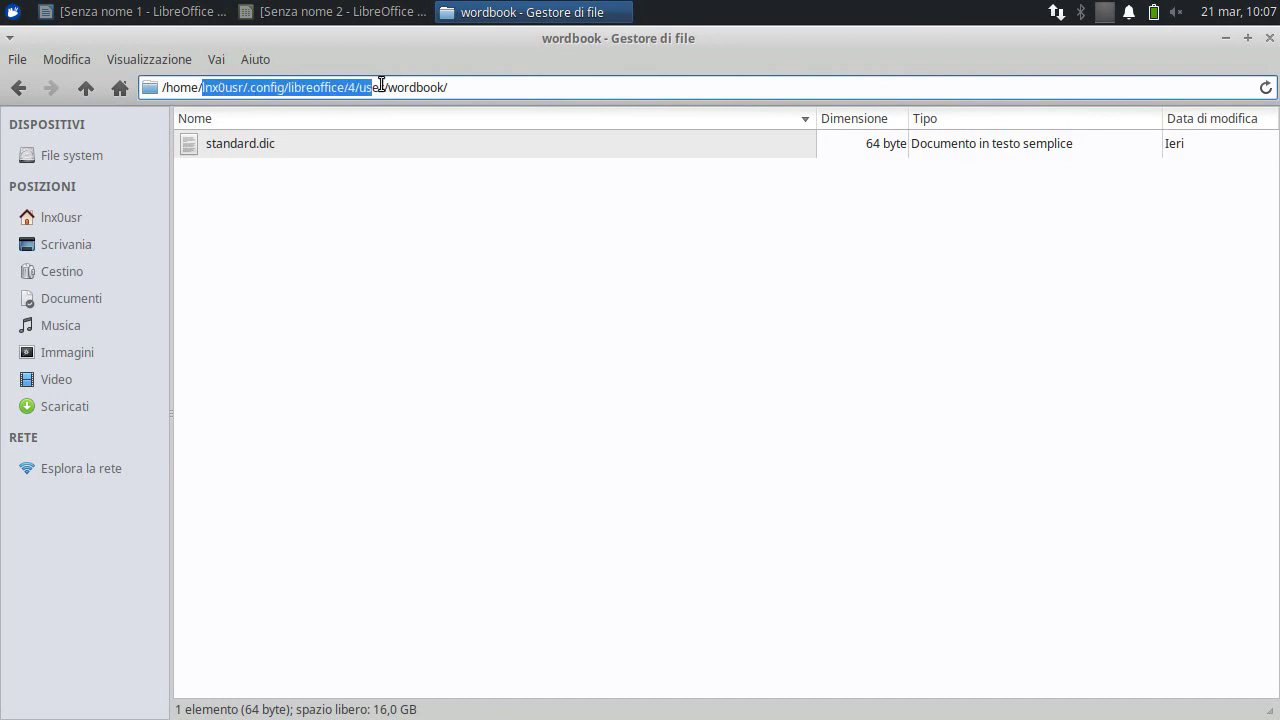
{"action": "left_click", "coordinate": [245, 146]}
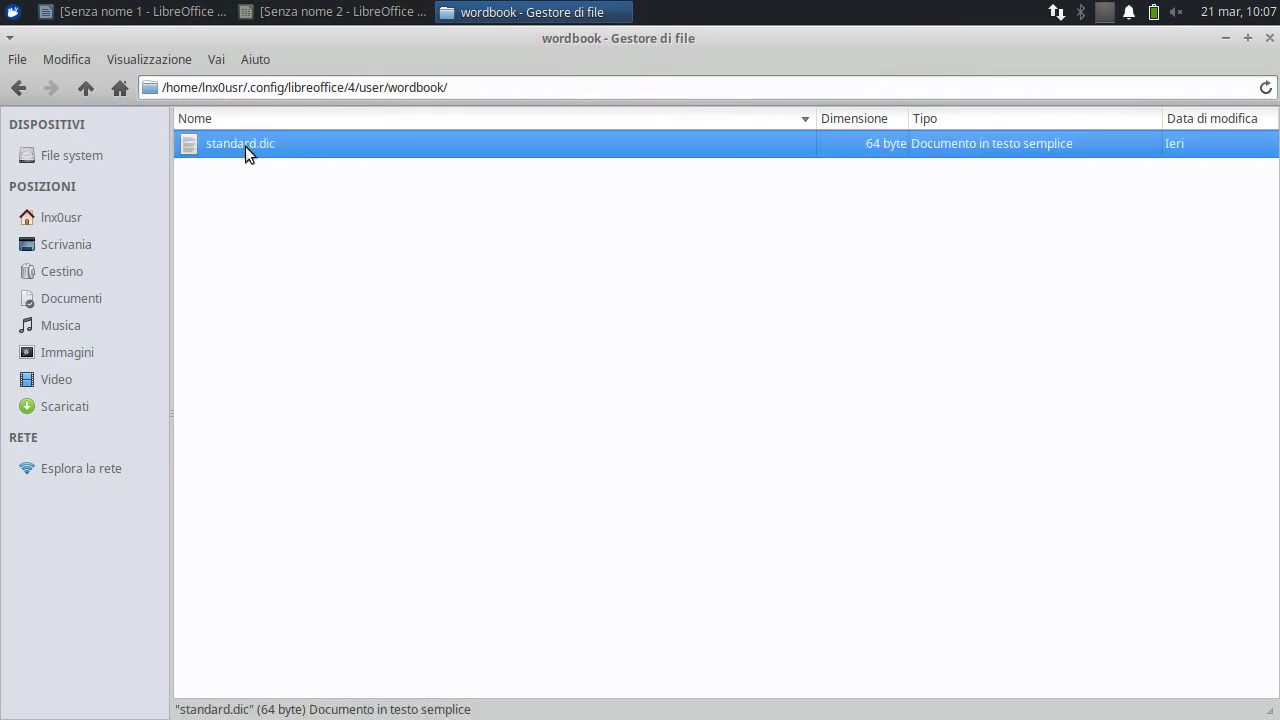
{"action": "right_click", "coordinate": [237, 144]}
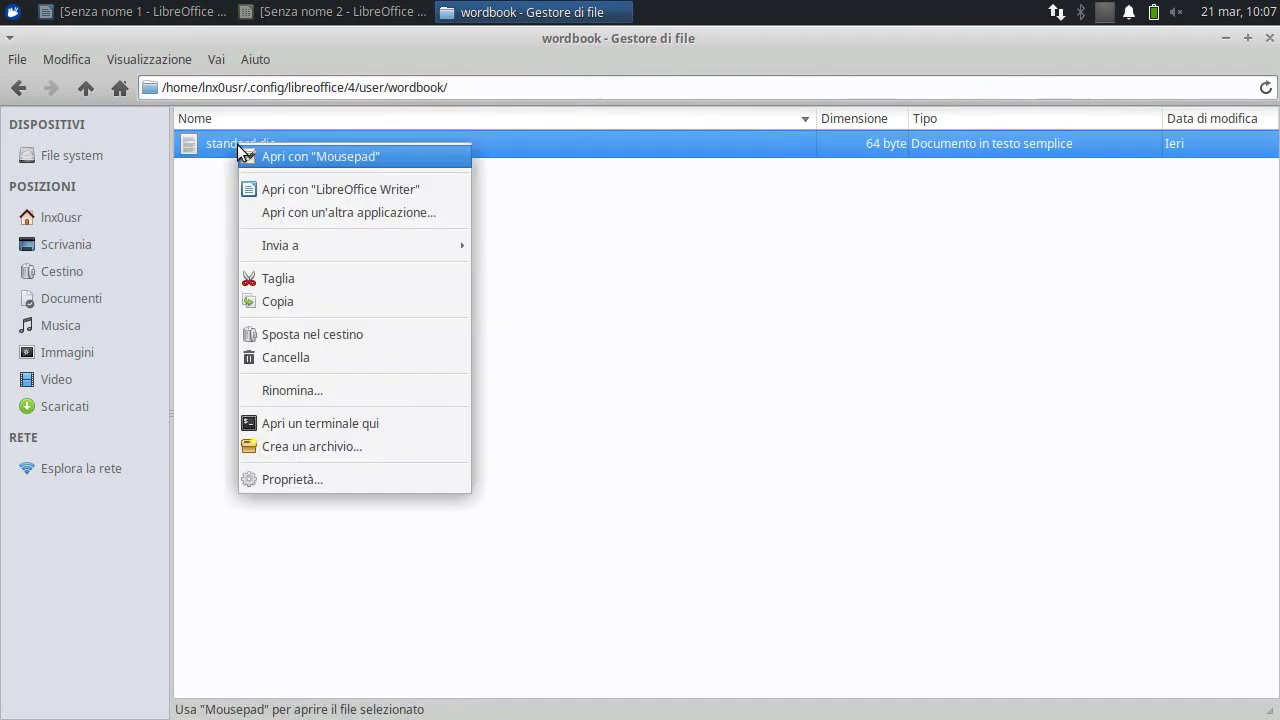
- View standard.dic in Mousepad, confirming it lists Conoscienza, then close it
{"action": "left_click", "coordinate": [352, 159]}
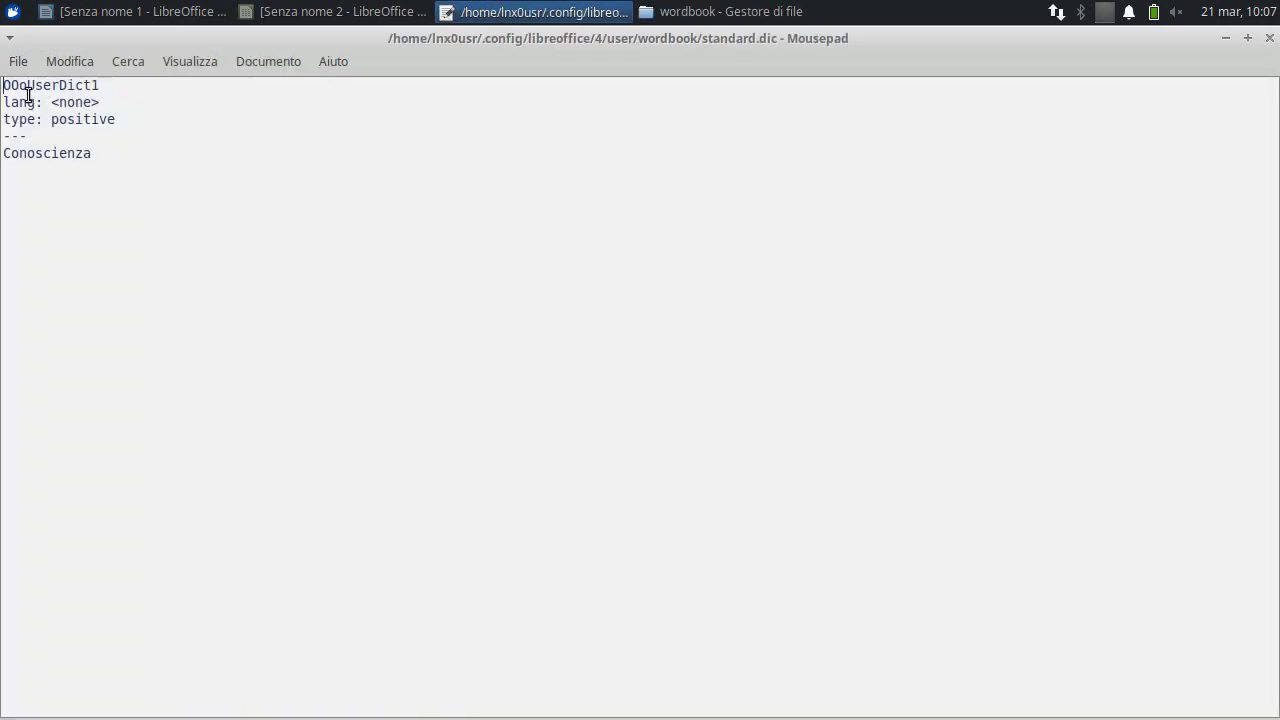
{"action": "left_click", "coordinate": [35, 86]}
{"action": "left_click", "coordinate": [4, 86]}
{"action": "left_click", "coordinate": [106, 154]}
{"action": "left_click", "coordinate": [1270, 38]}
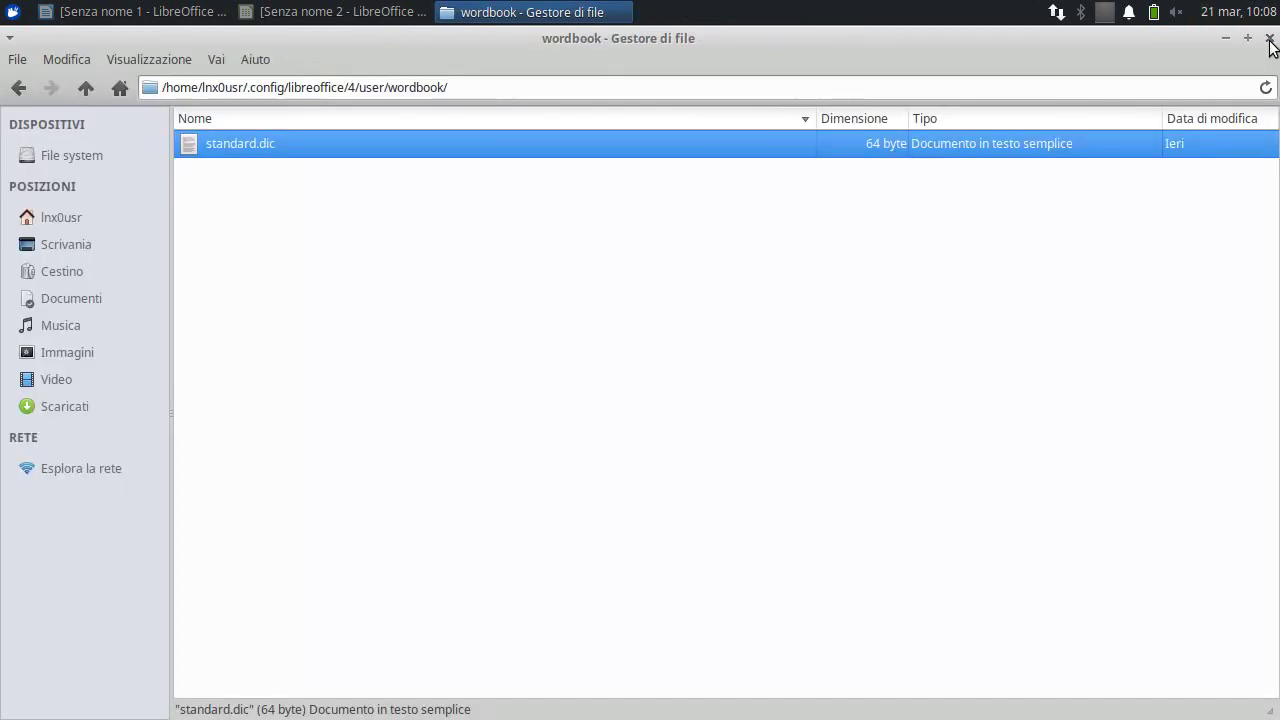
- Return to Writer and open the Linguistica page of the Options dialog
{"action": "left_click", "coordinate": [1269, 38]}
{"action": "left_click", "coordinate": [306, 16]}
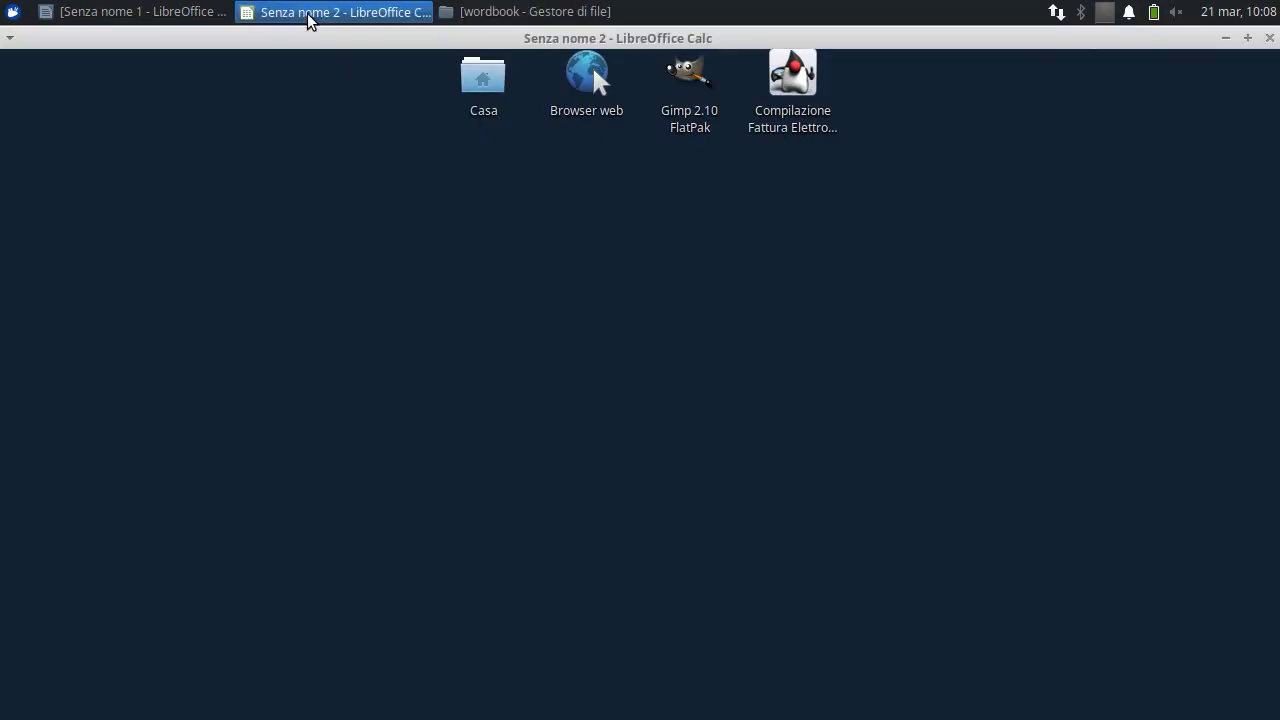
{"action": "left_click", "coordinate": [125, 12]}
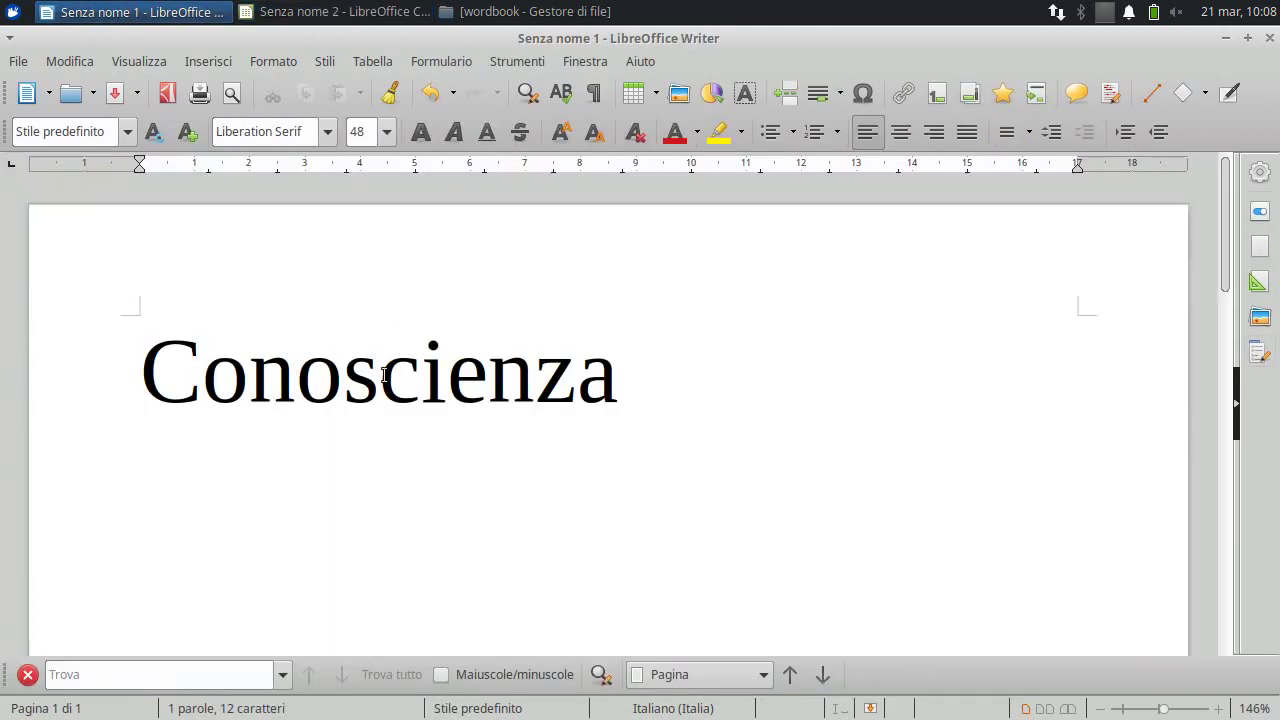
{"action": "left_click", "coordinate": [517, 61]}
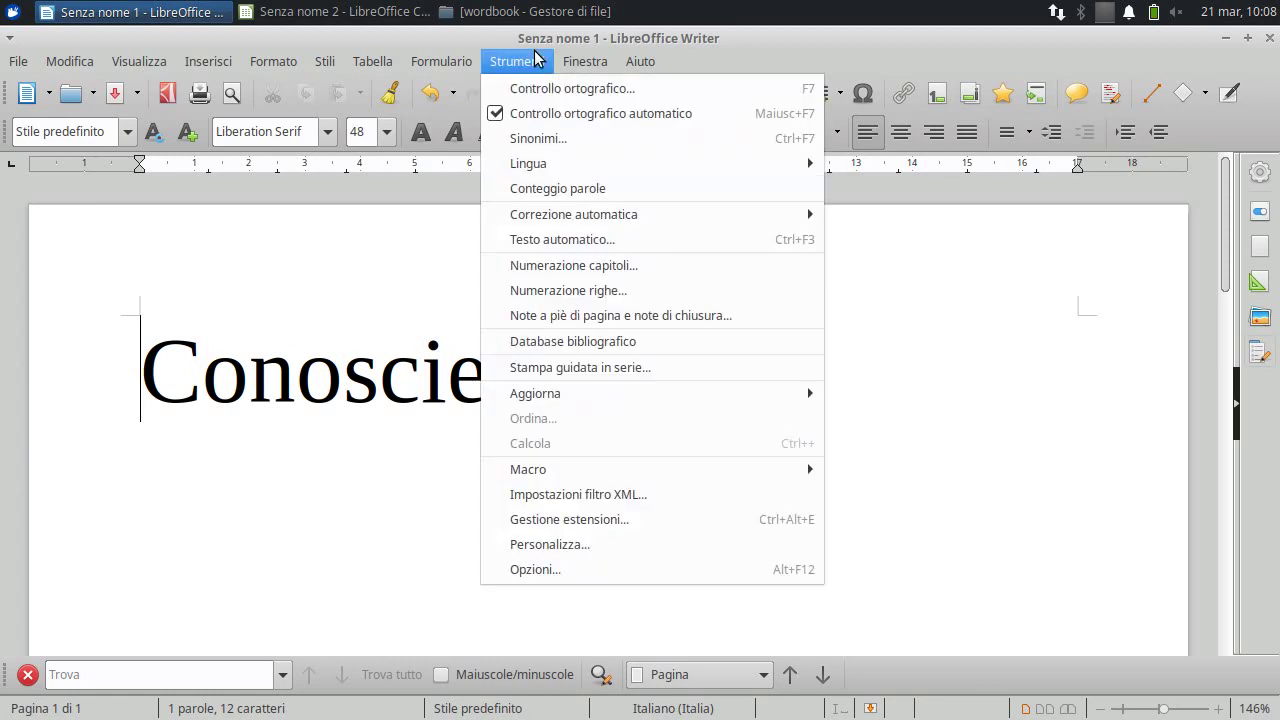
{"action": "left_click", "coordinate": [566, 568]}
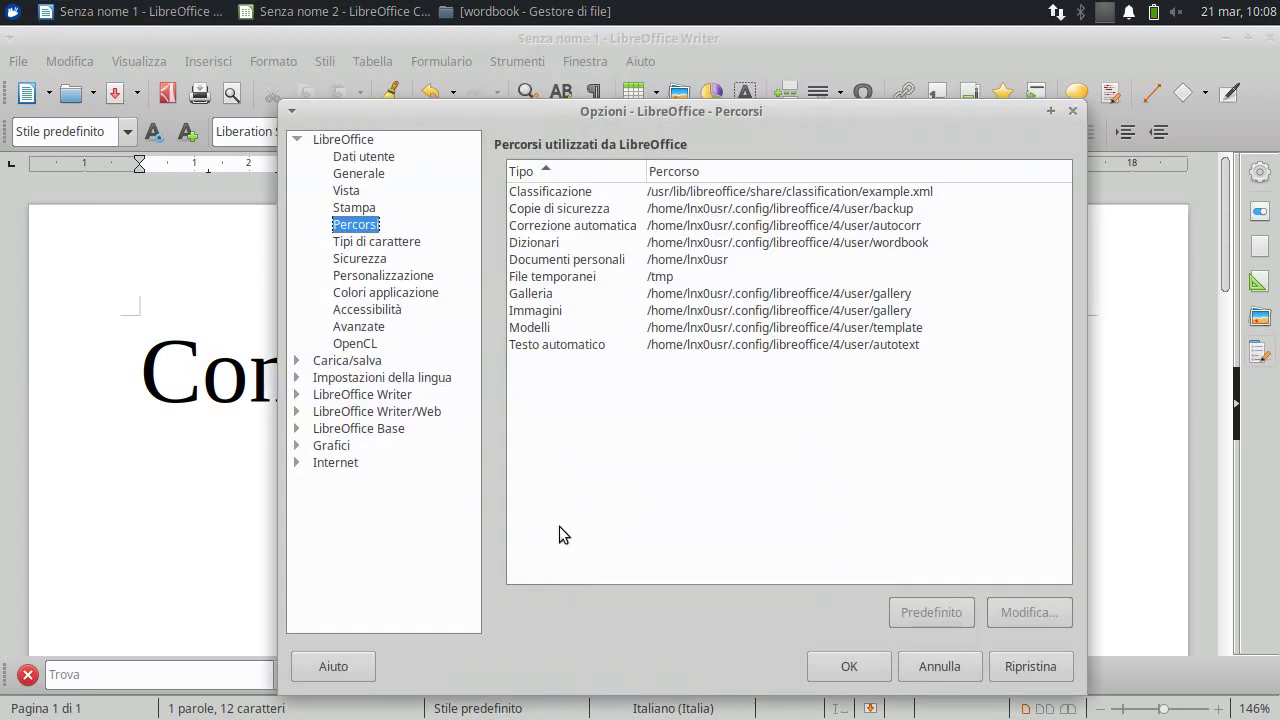
{"action": "left_click", "coordinate": [296, 377]}
{"action": "left_click", "coordinate": [360, 428]}
{"action": "left_click", "coordinate": [362, 412]}
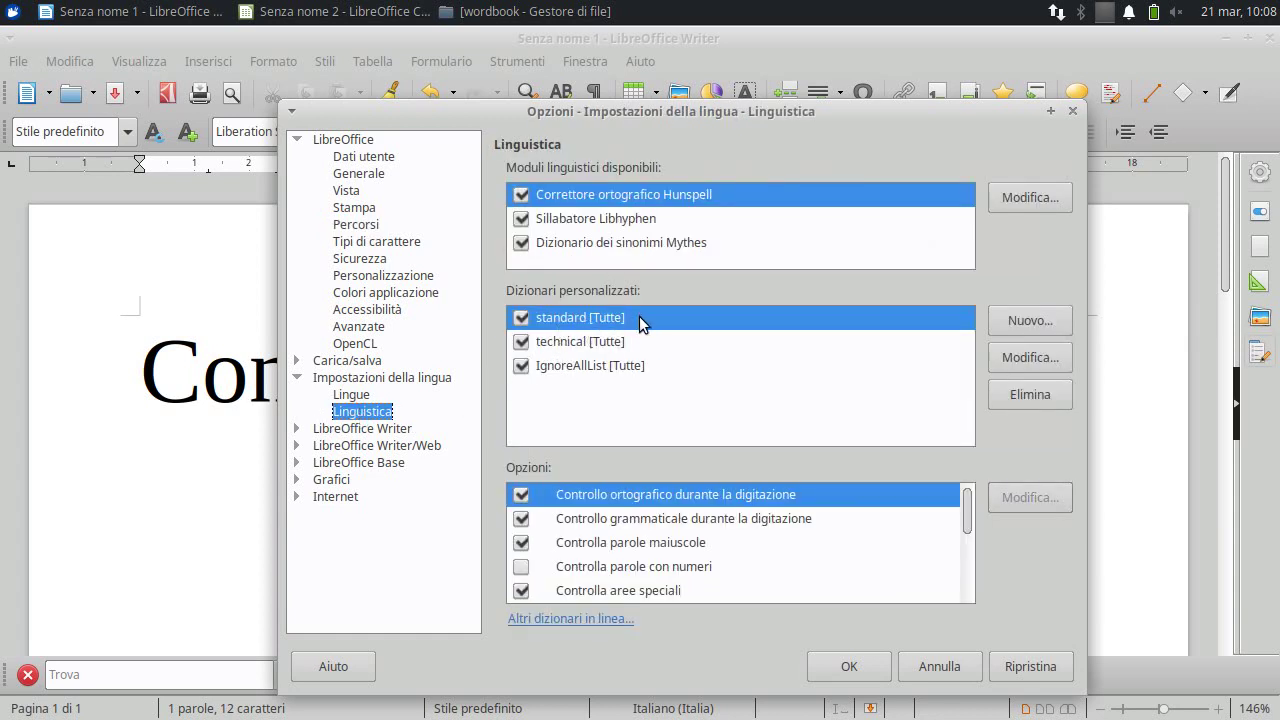
- Delete Conoscienza from the standard dictionary's word list and apply with OK
{"action": "left_click", "coordinate": [1018, 358]}
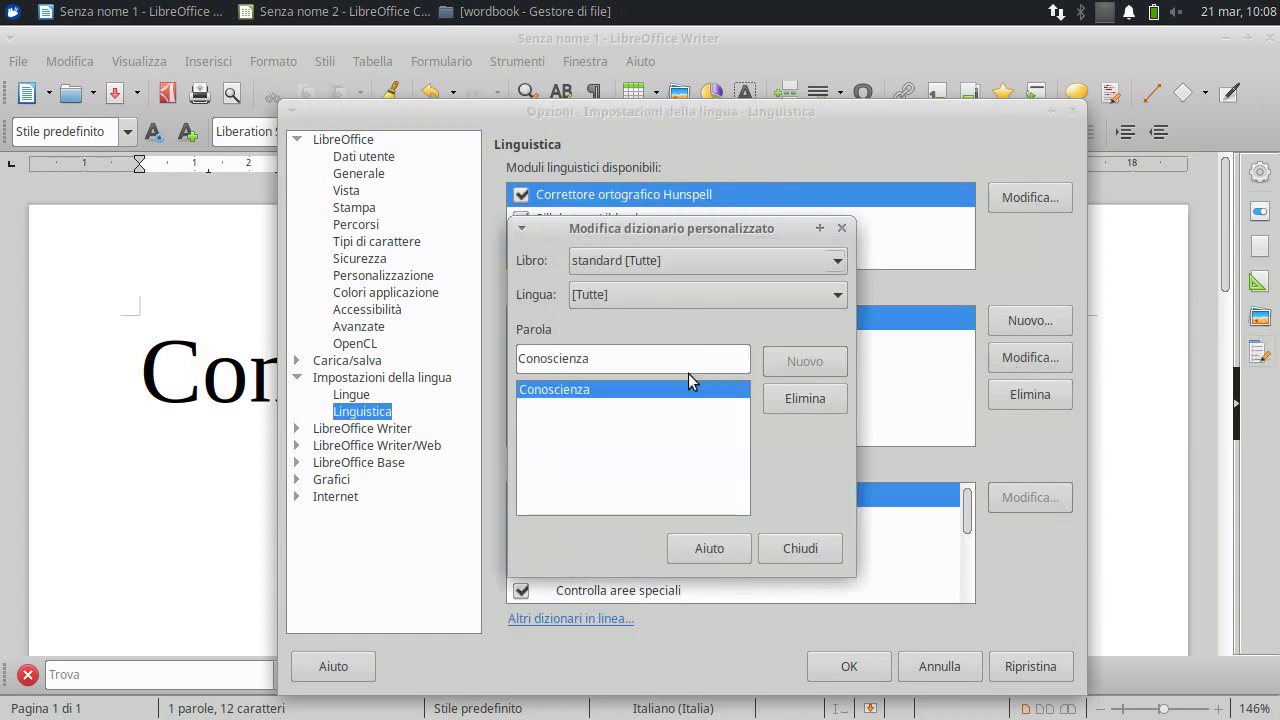
{"action": "left_click", "coordinate": [794, 399]}
{"action": "left_click", "coordinate": [795, 552]}
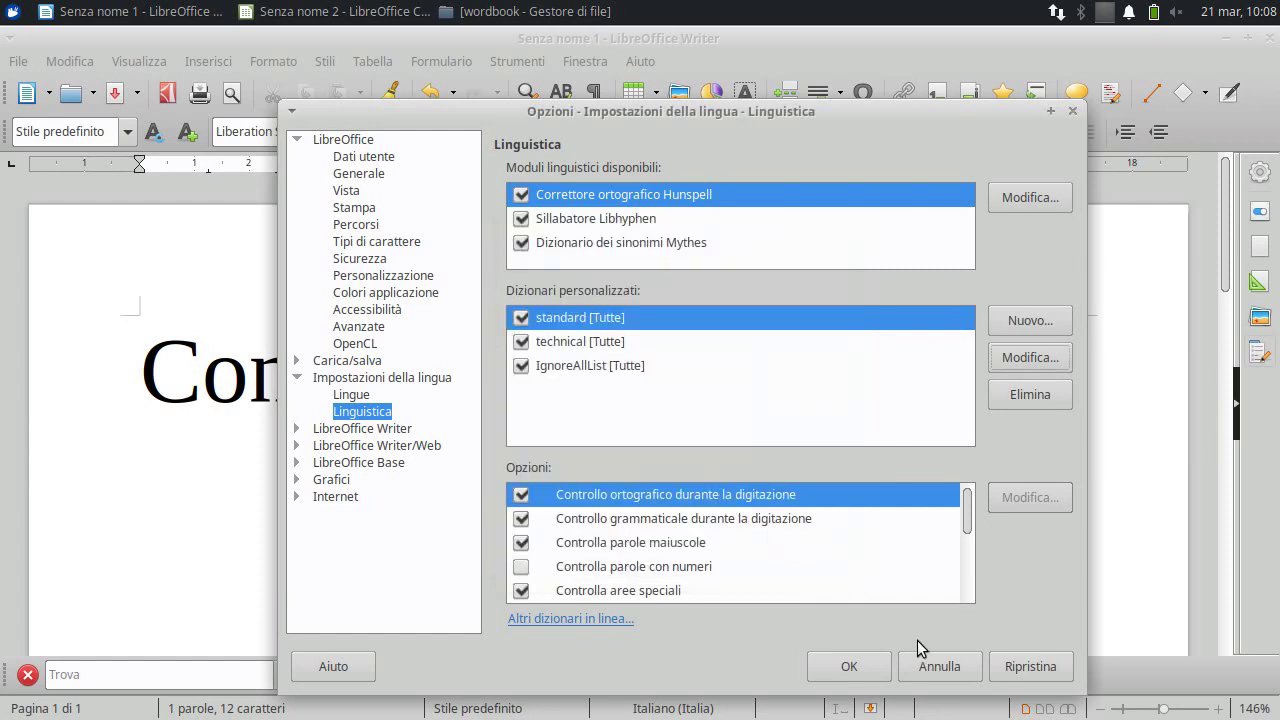
{"action": "left_click", "coordinate": [850, 666]}
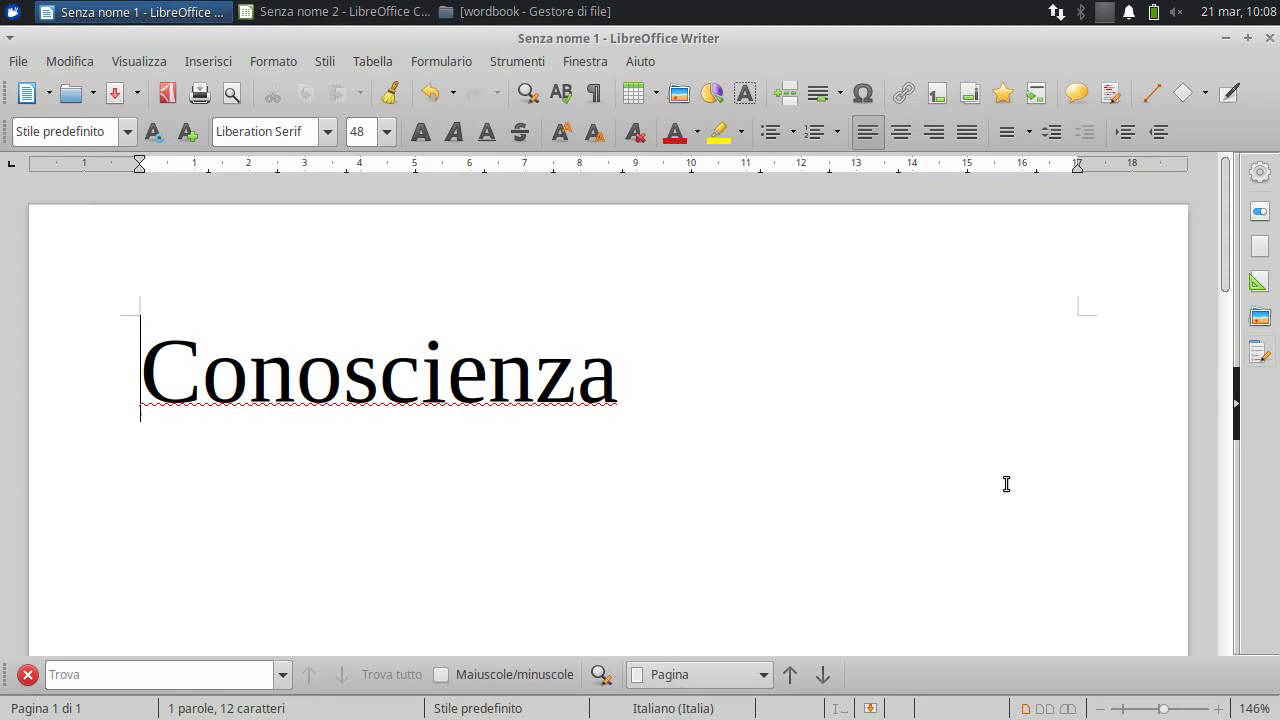
- Reopen standard.dic in Mousepad to confirm it has no entries, then go back to Writer
{"action": "left_click", "coordinate": [1226, 38]}
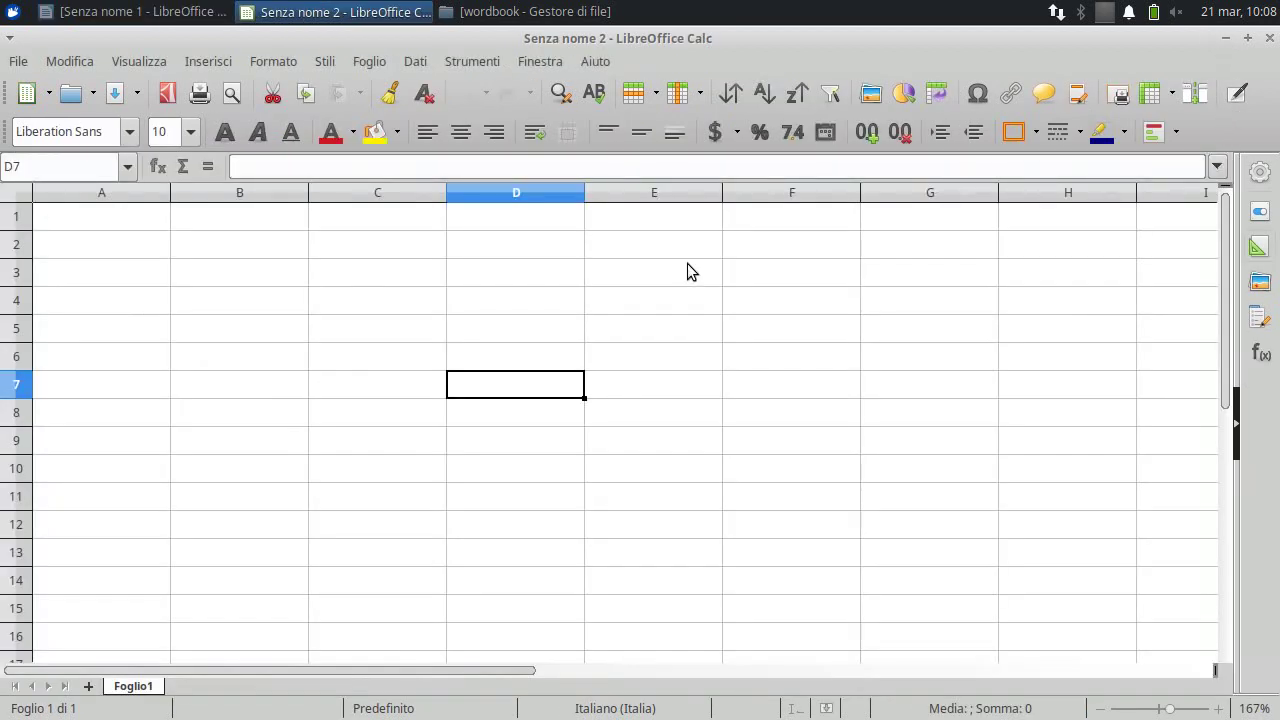
{"action": "left_click", "coordinate": [1228, 40]}
{"action": "left_click", "coordinate": [456, 10]}
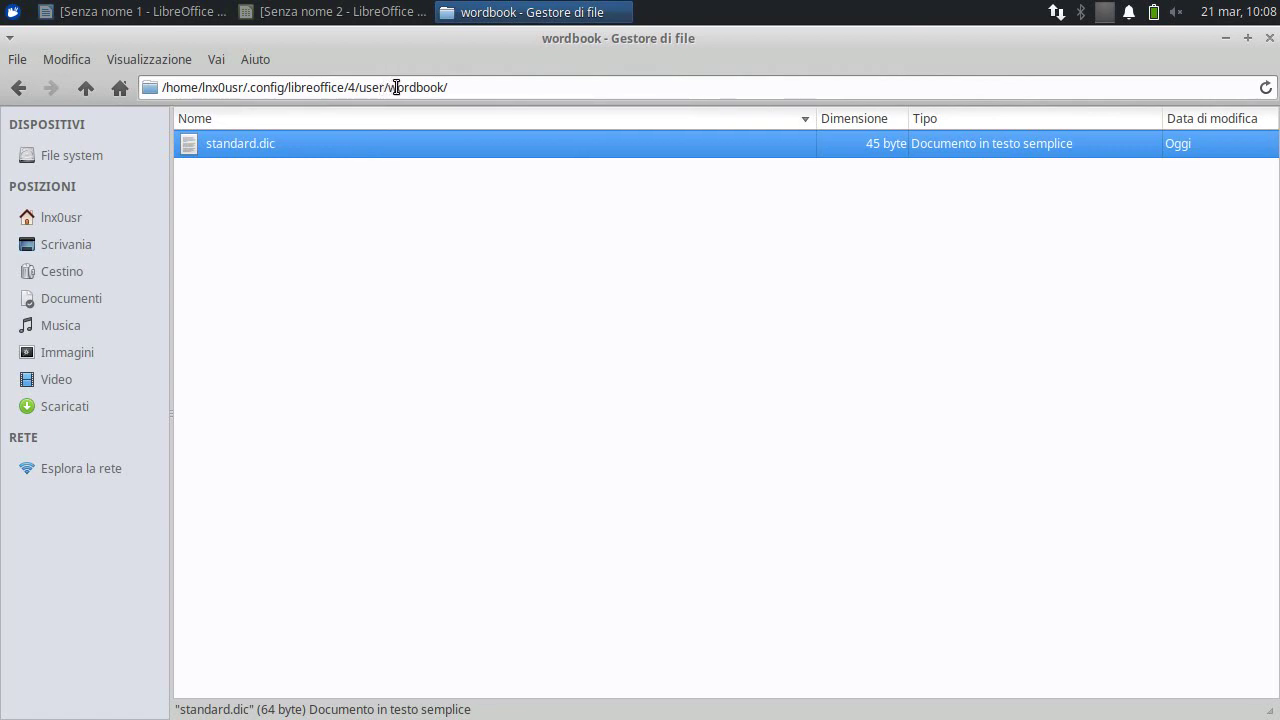
{"action": "right_click", "coordinate": [244, 143]}
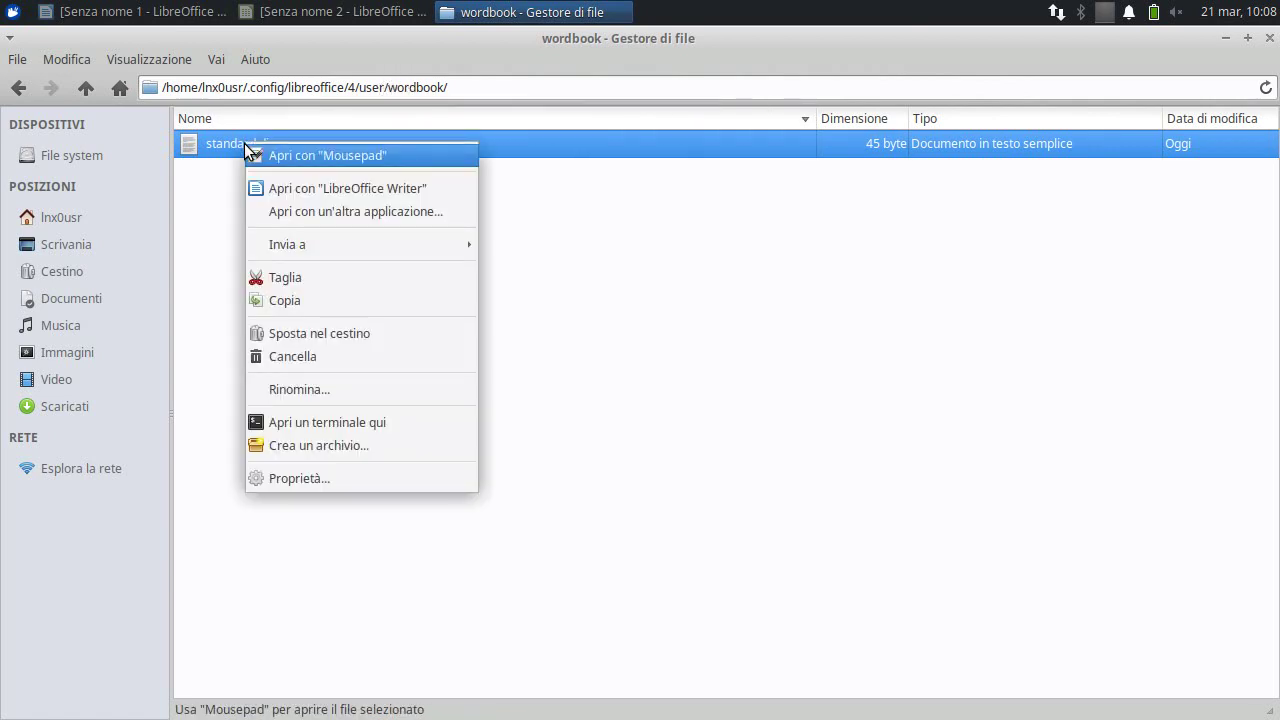
{"action": "left_click", "coordinate": [256, 157]}
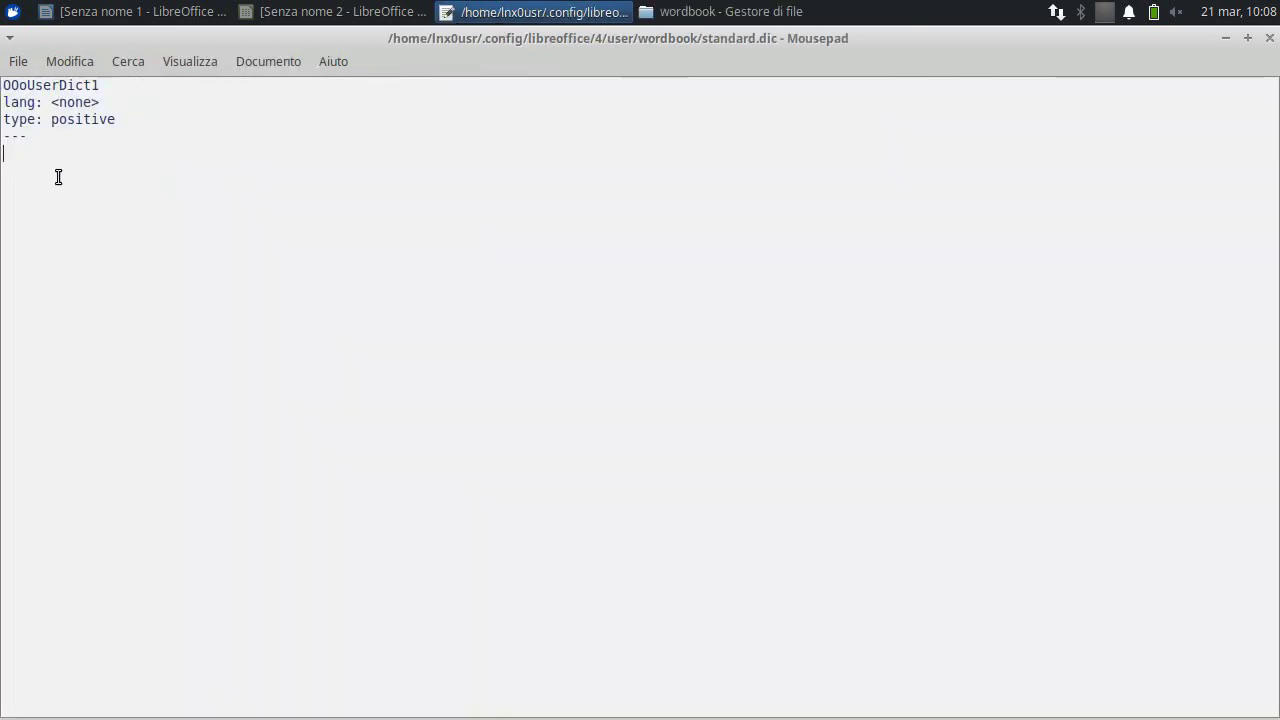
{"action": "left_click", "coordinate": [1270, 38]}
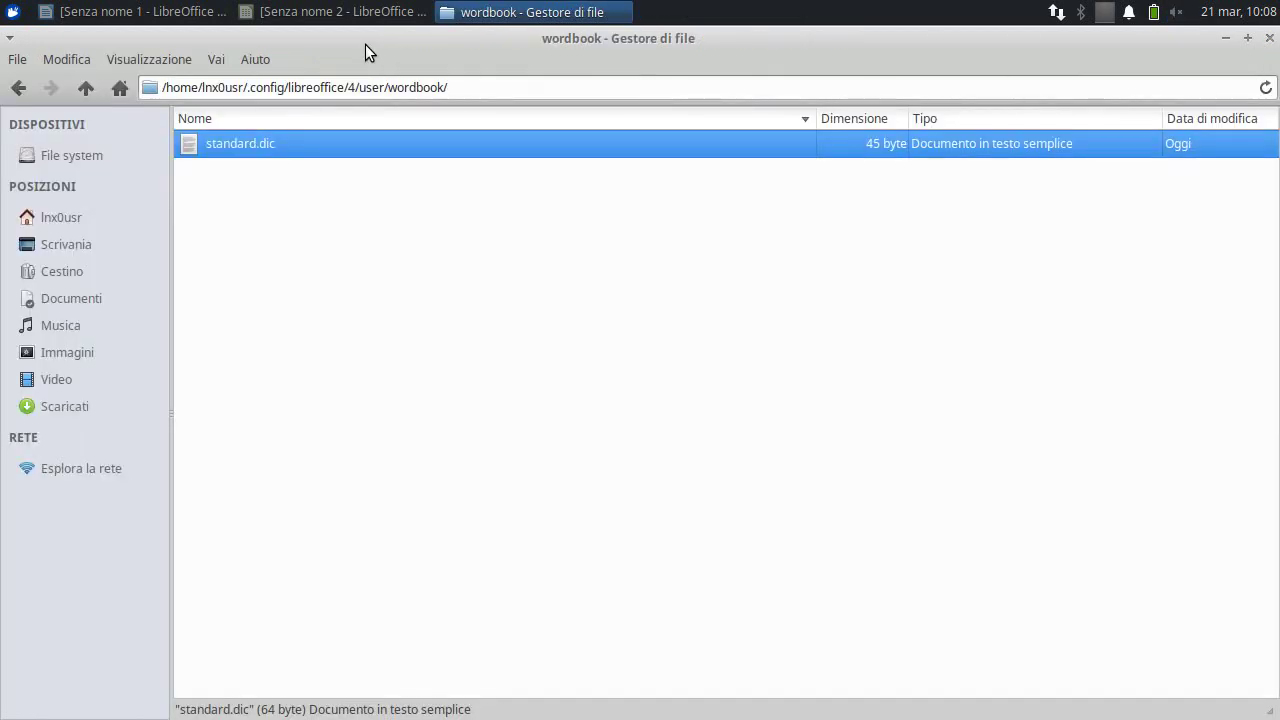
{"action": "left_click", "coordinate": [200, 12]}
{"action": "left_click", "coordinate": [517, 61]}
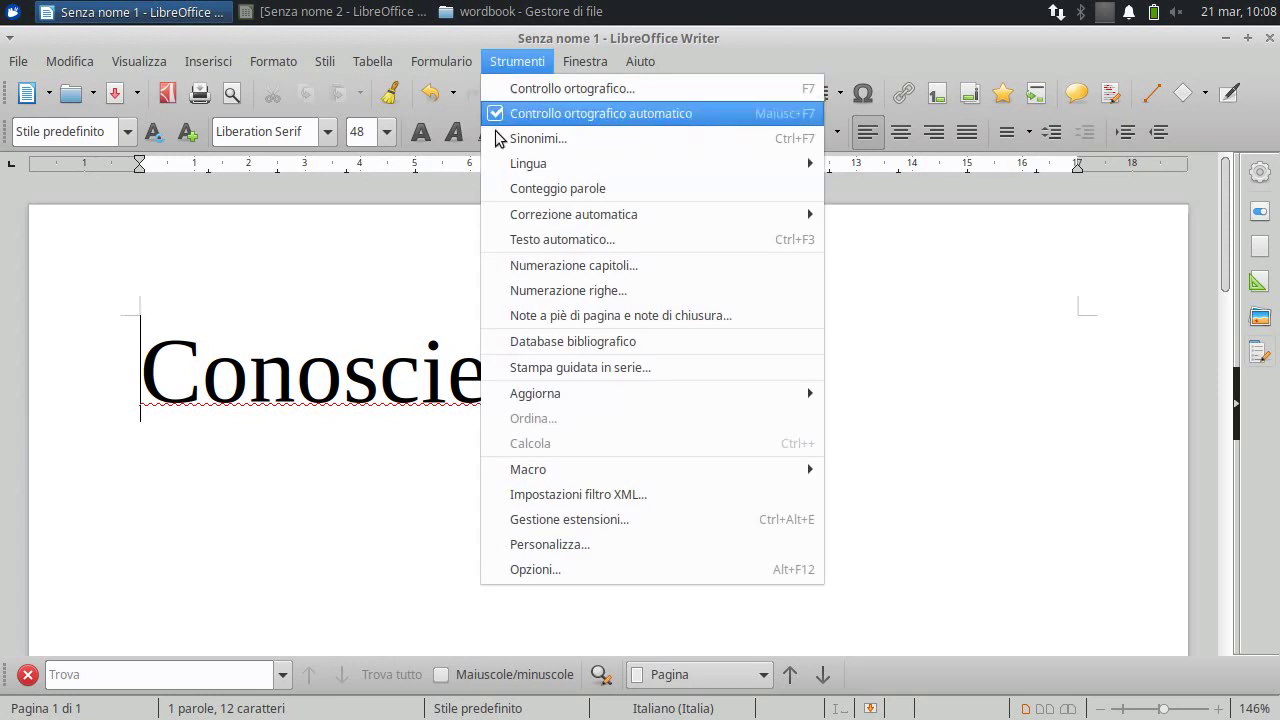
{"action": "left_click", "coordinate": [545, 568]}
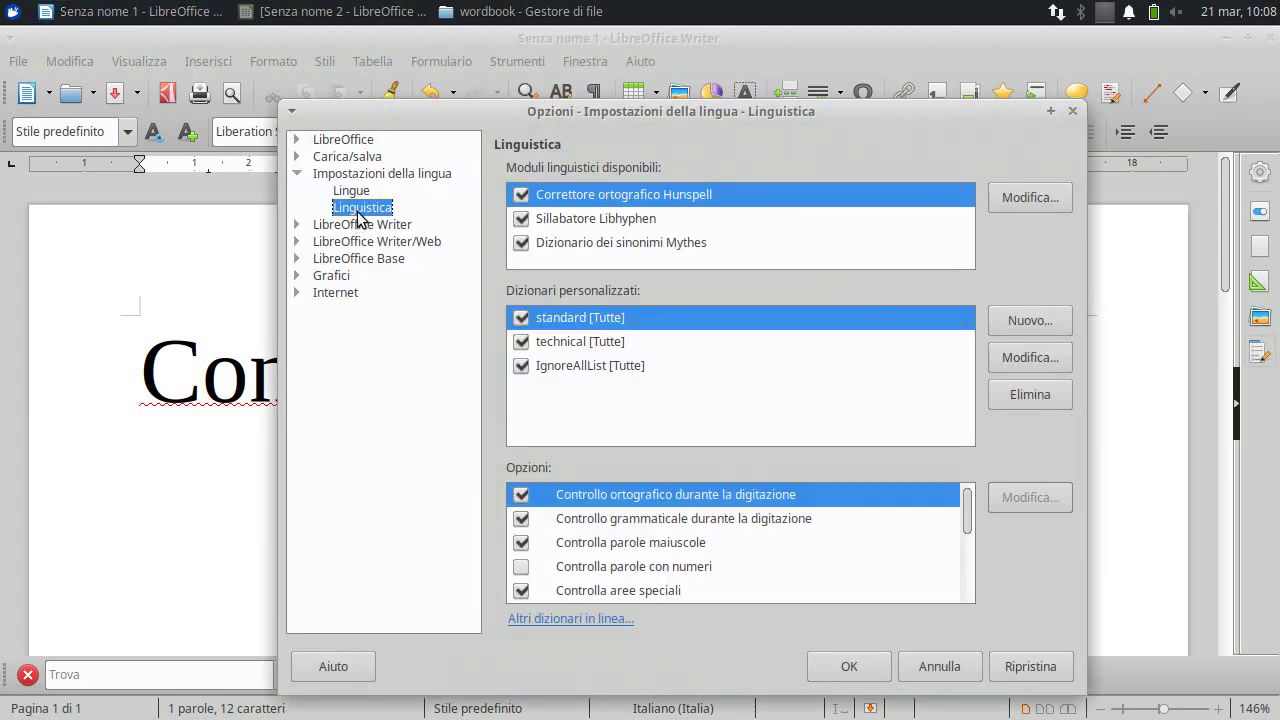
{"action": "left_click", "coordinate": [1022, 357]}
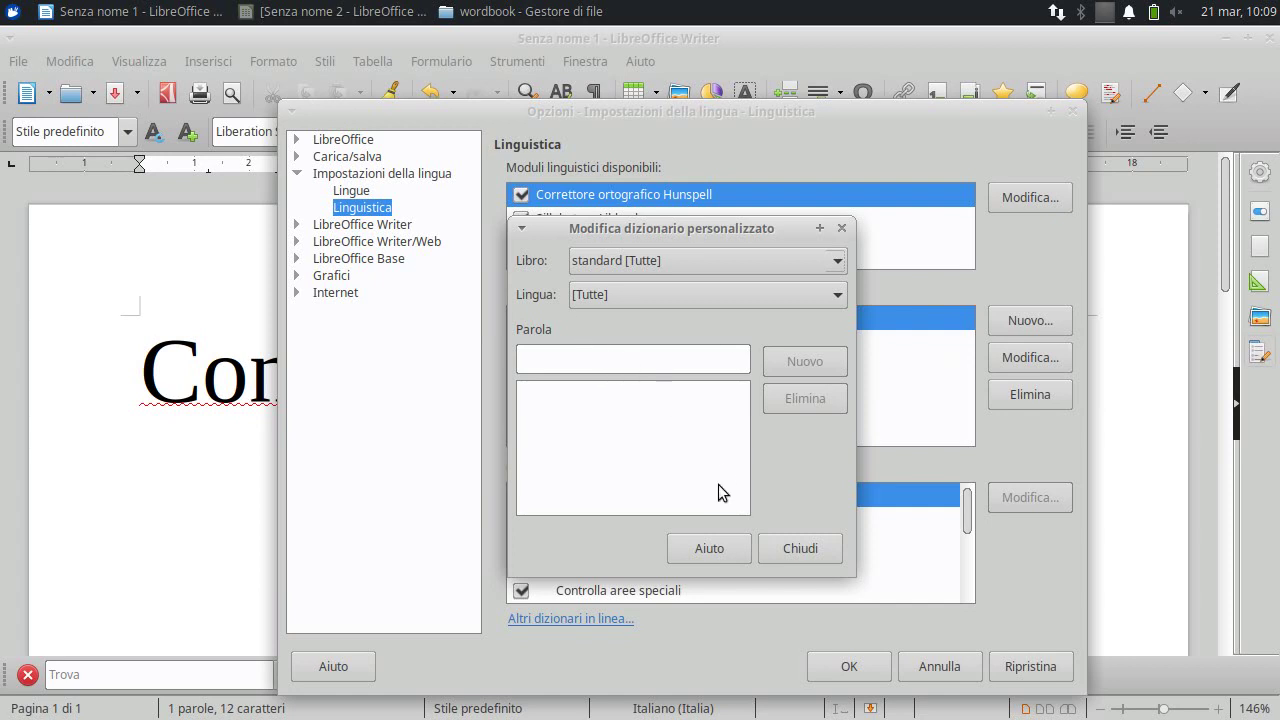
{"action": "left_click", "coordinate": [801, 548]}
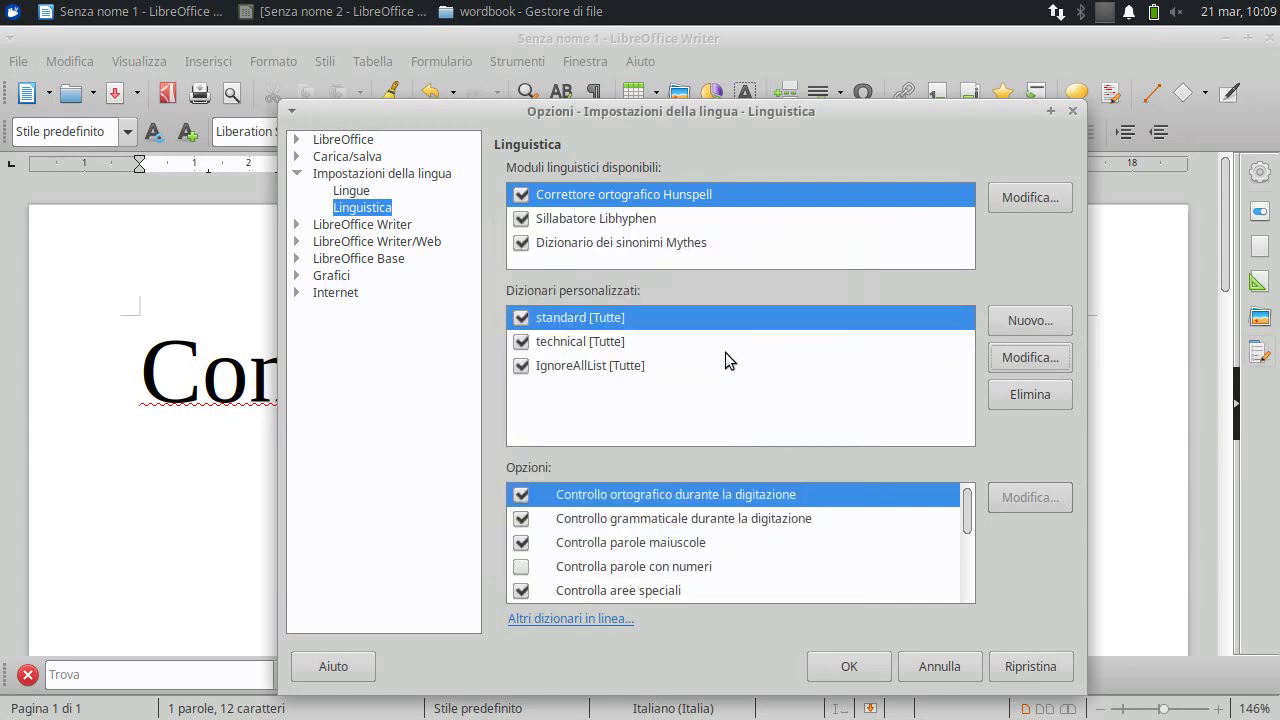
{"action": "left_click", "coordinate": [935, 666]}
- Overwrite the selected letters with 'Squola' and add Squola to the custom dictionary
{"action": "left_click_drag", "start_coordinate": [617, 390], "coordinate": [185, 331]}
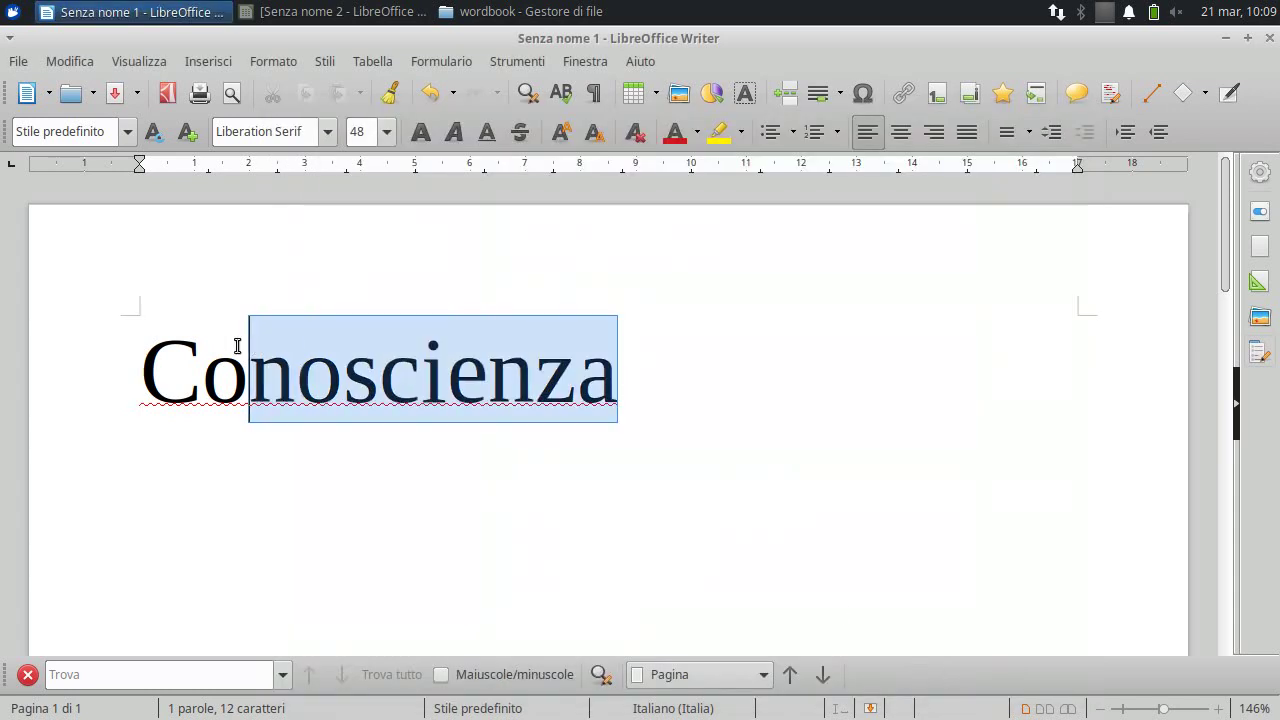
{"action": "type", "text": "Sq"}
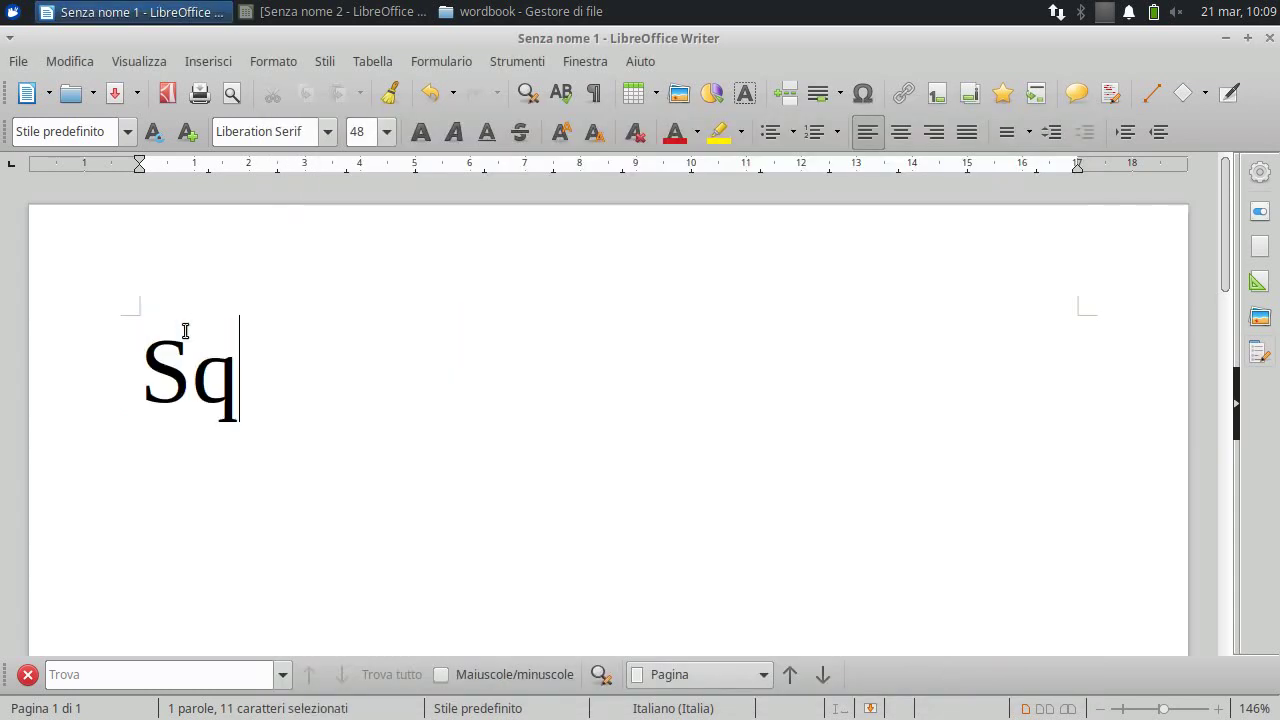
{"action": "type", "text": "uola"}
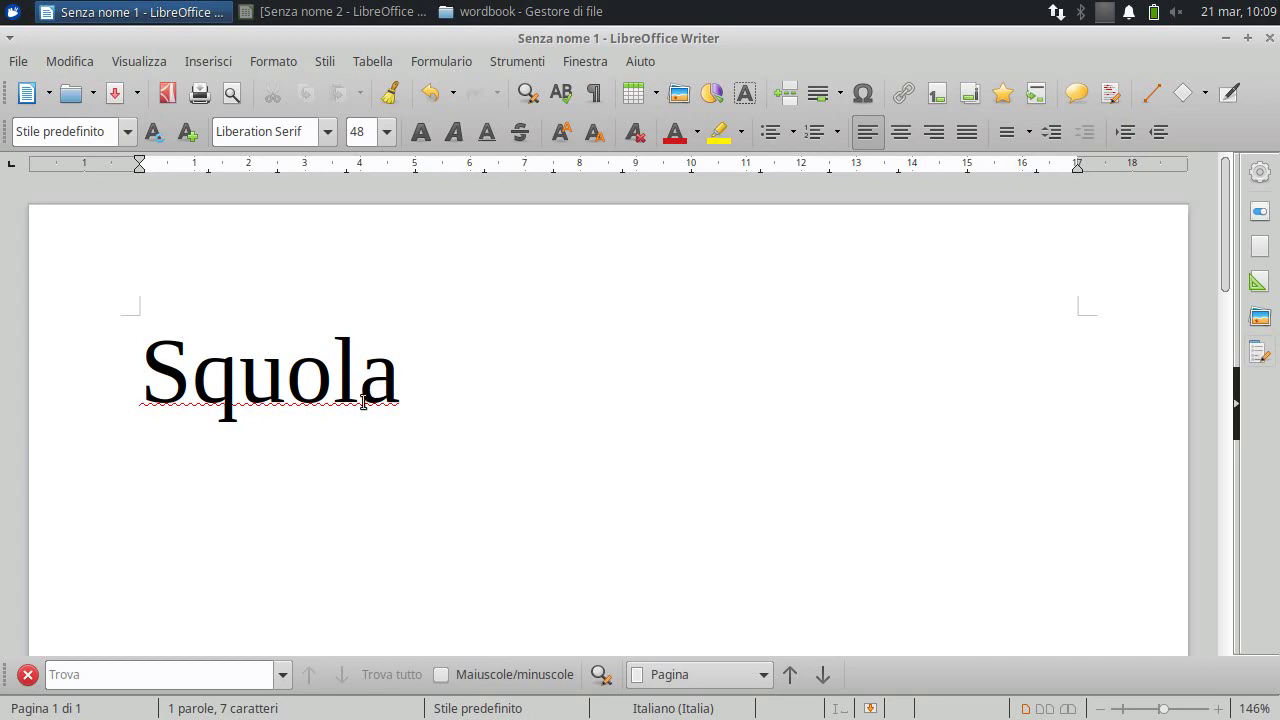
{"action": "right_click", "coordinate": [268, 370]}
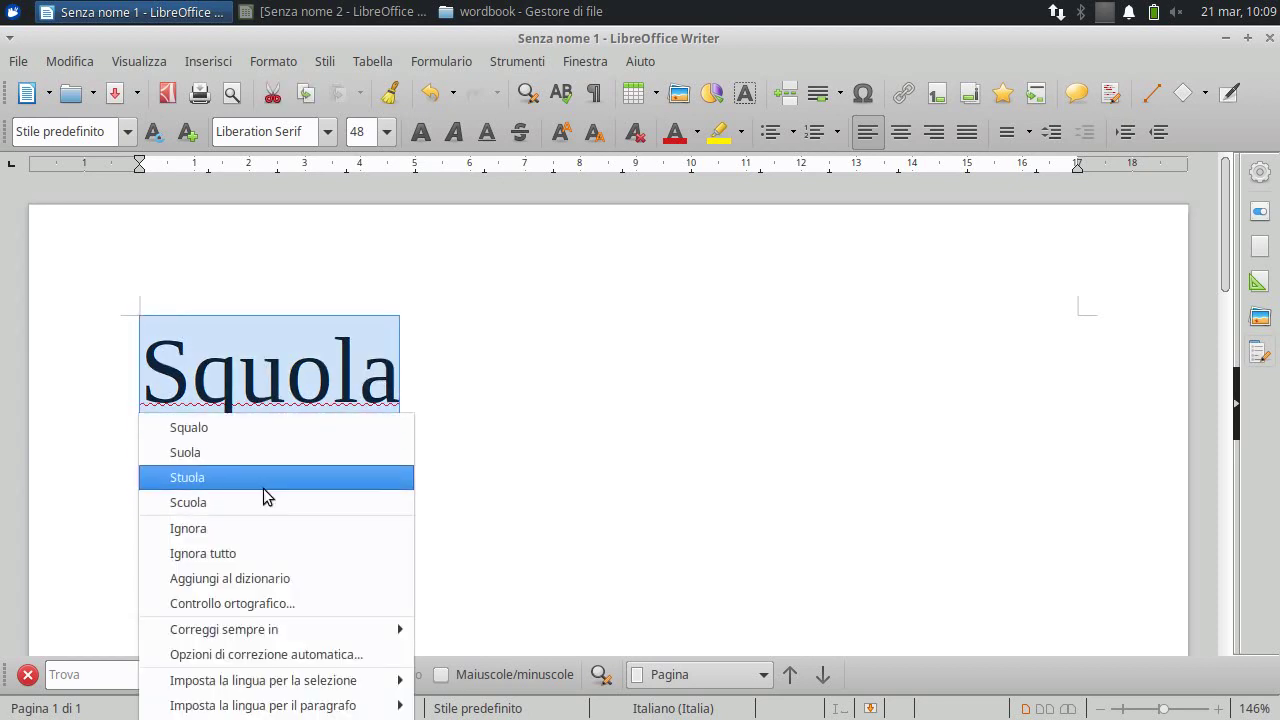
{"action": "left_click", "coordinate": [283, 580]}
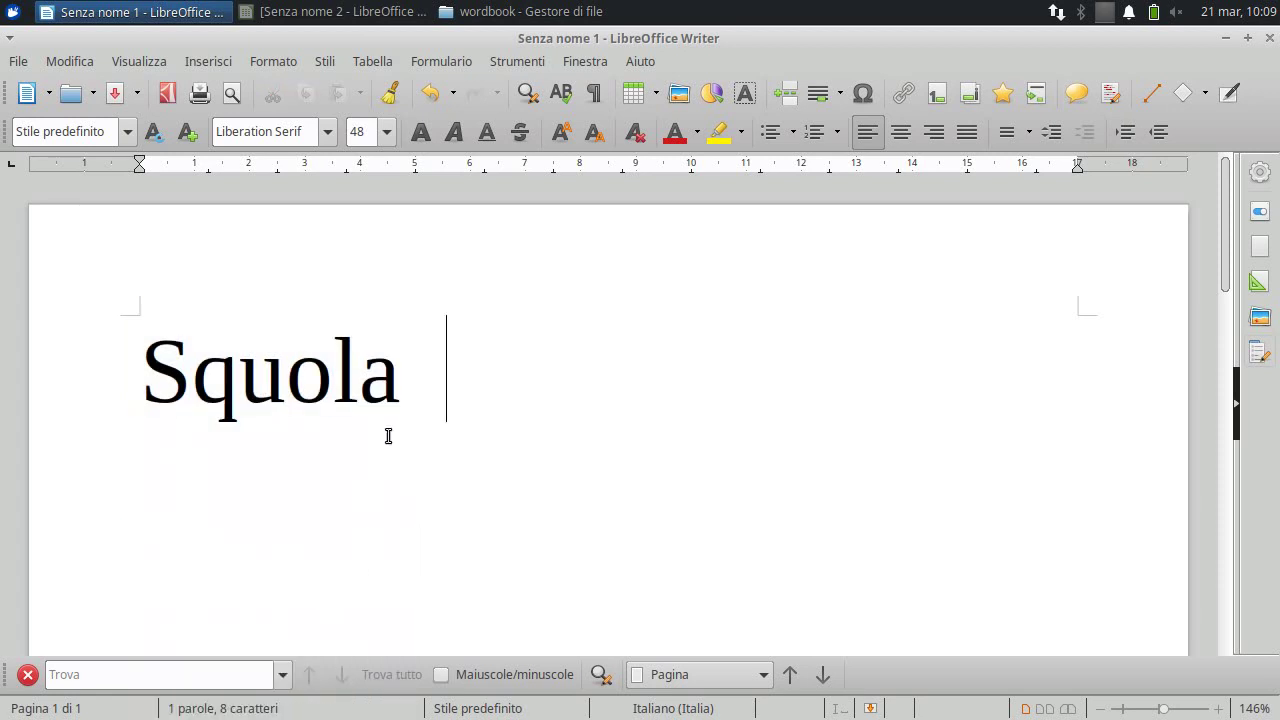
- In Calc, check the standard dictionary's word list shows Squola, then close Options unchanged
{"action": "left_click", "coordinate": [368, 13]}
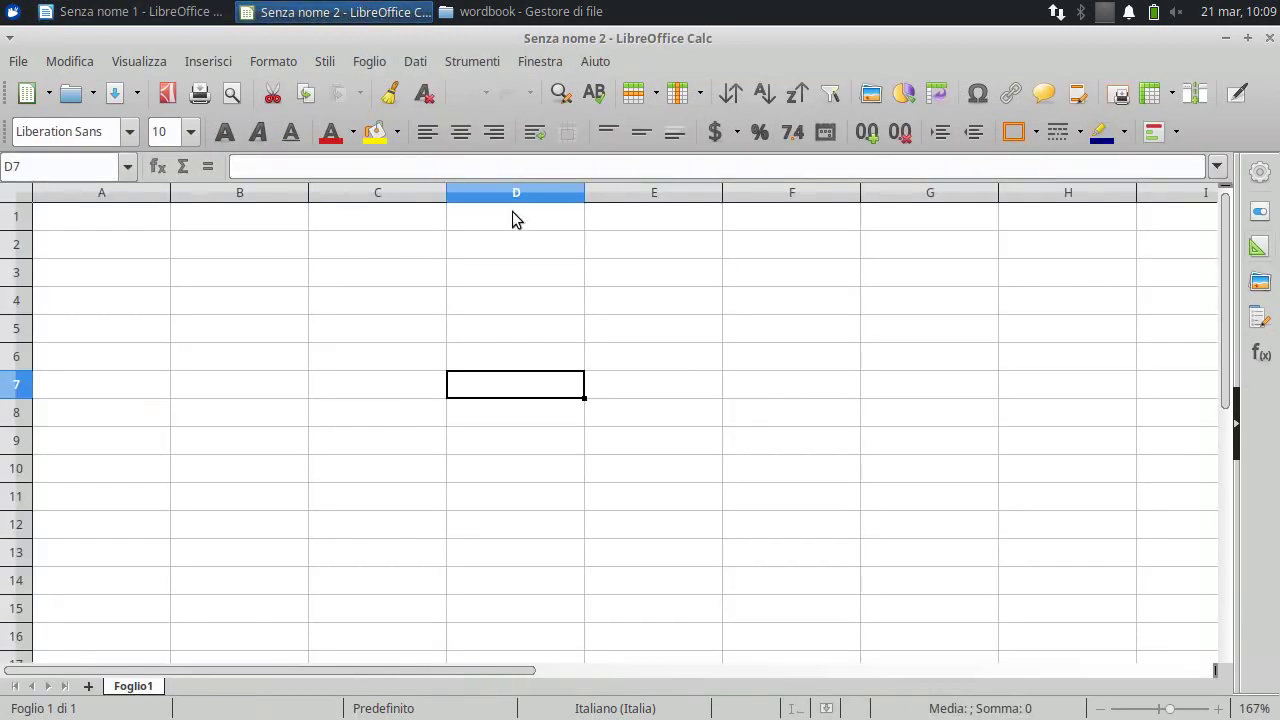
{"action": "left_click", "coordinate": [156, 219]}
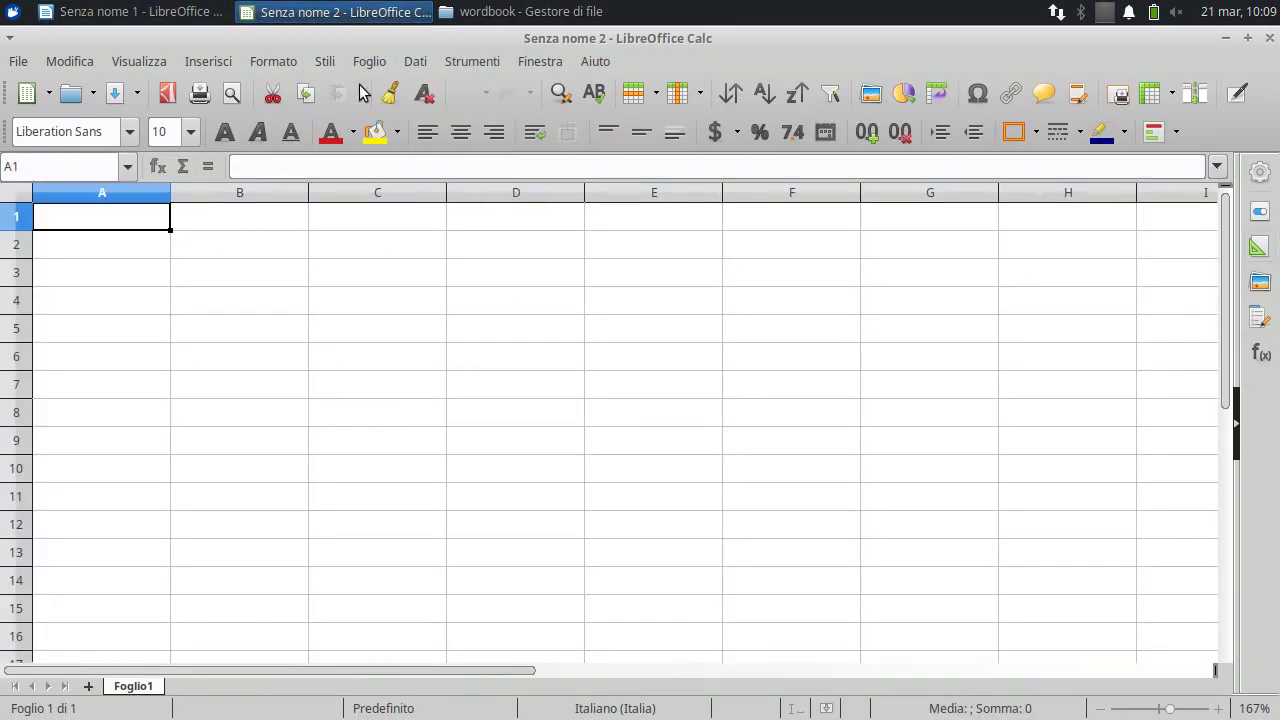
{"action": "left_click", "coordinate": [471, 62]}
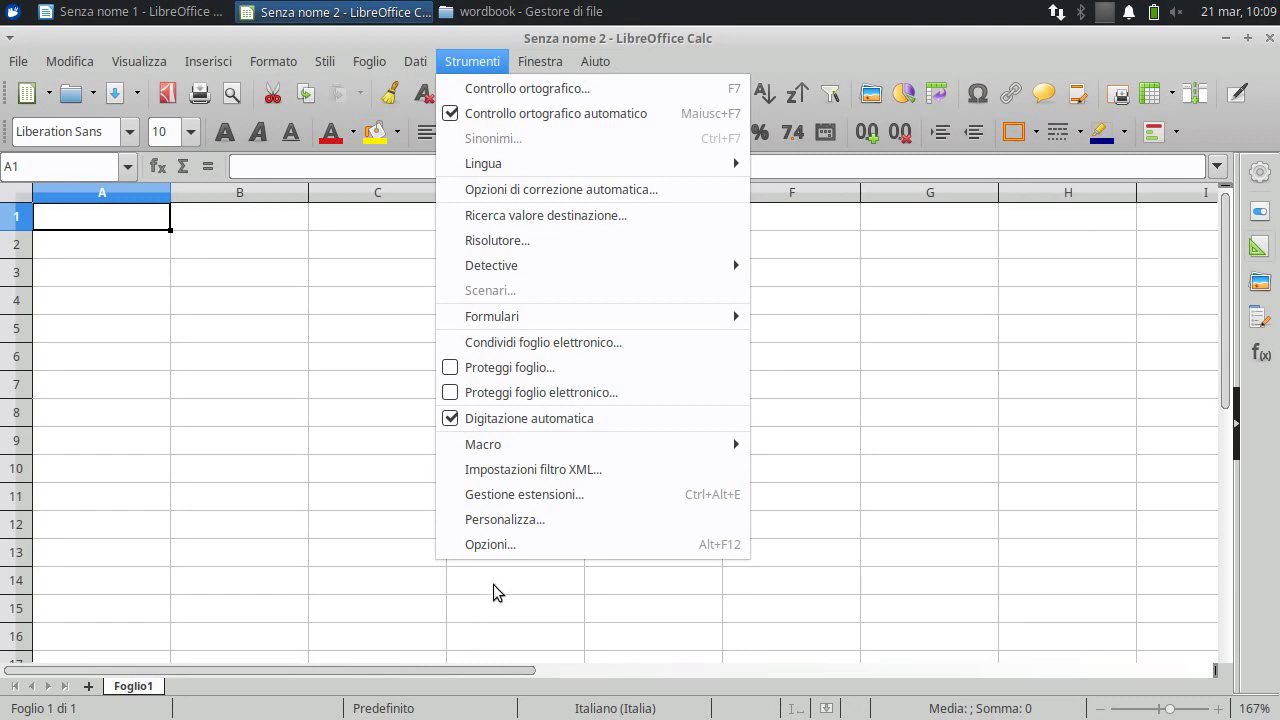
{"action": "left_click", "coordinate": [497, 546]}
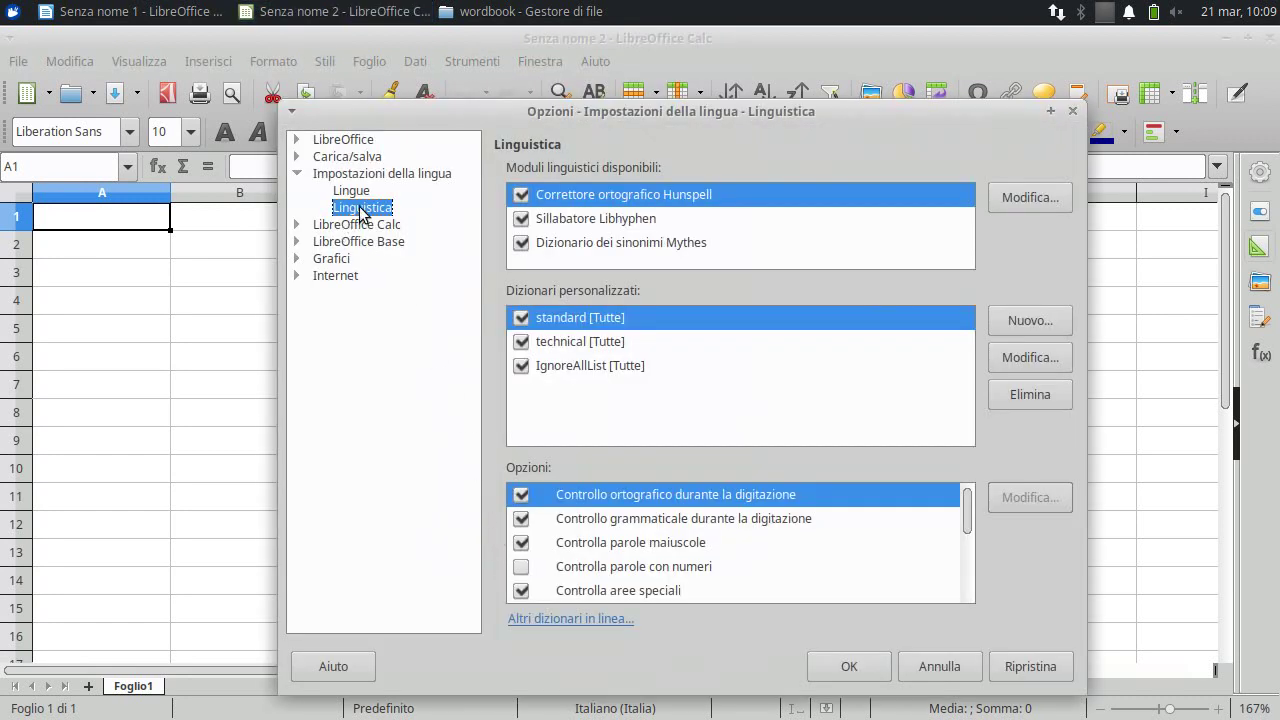
{"action": "left_click", "coordinate": [1041, 363]}
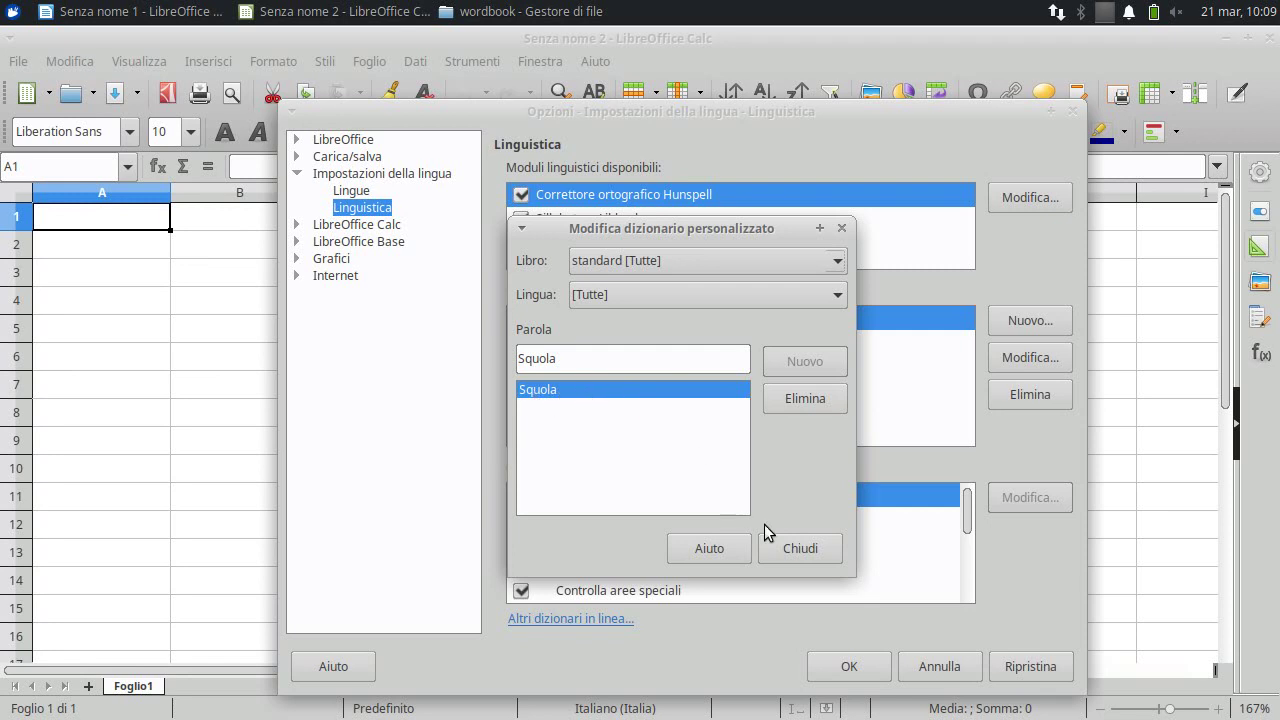
{"action": "left_click", "coordinate": [801, 547]}
{"action": "left_click", "coordinate": [939, 666]}
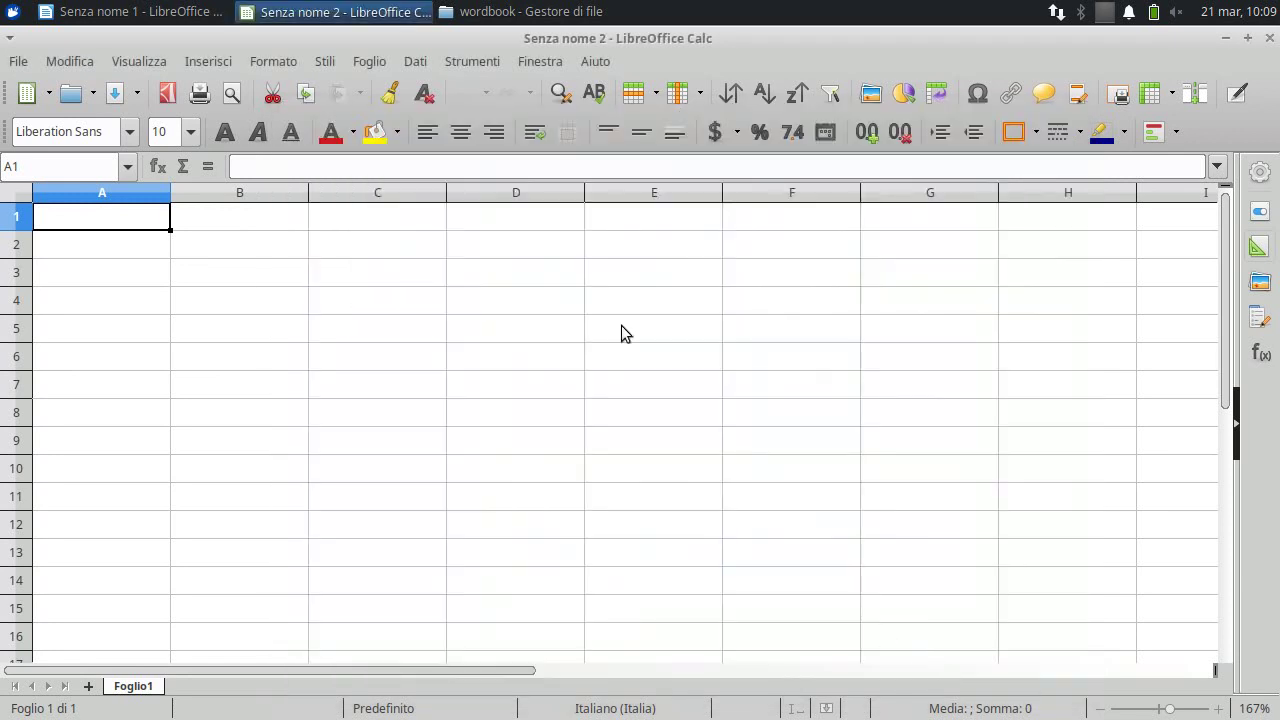
- Confirm standard.dic is 52 bytes in the wordbook folder, then return to the Writer document
{"action": "left_click", "coordinate": [530, 12]}
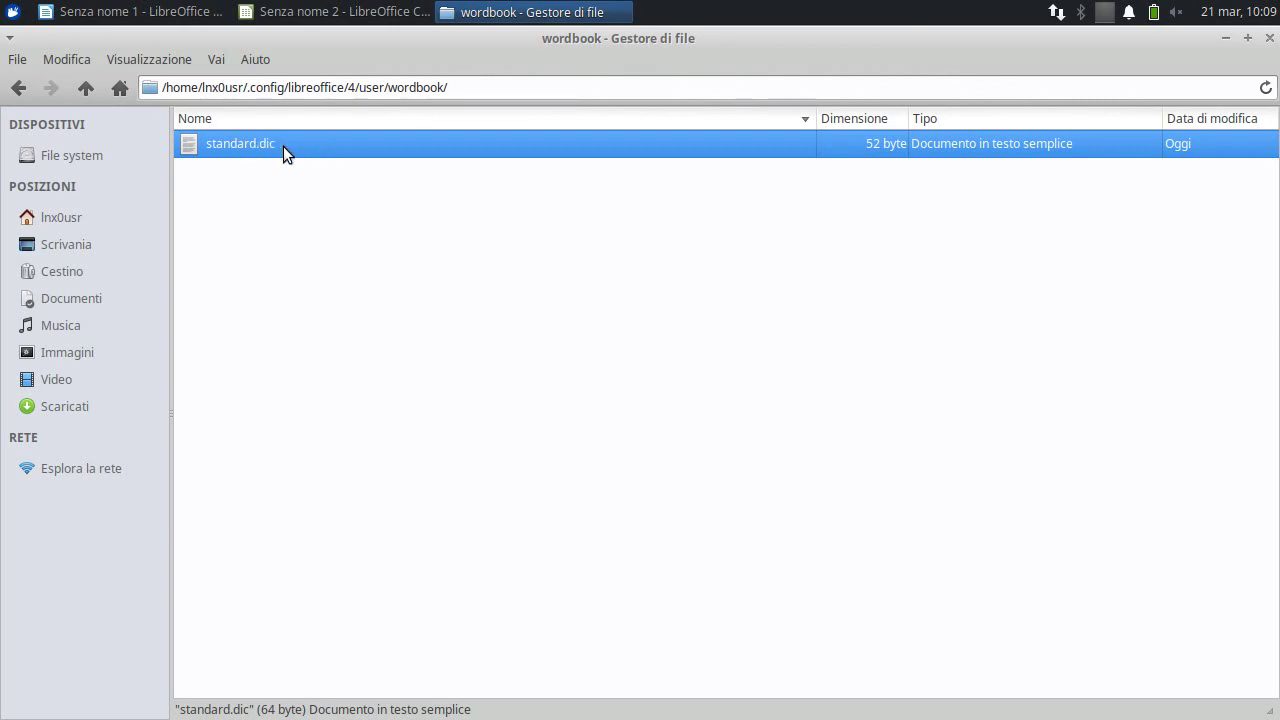
{"action": "left_click", "coordinate": [178, 12]}
{"action": "left_click", "coordinate": [401, 358]}
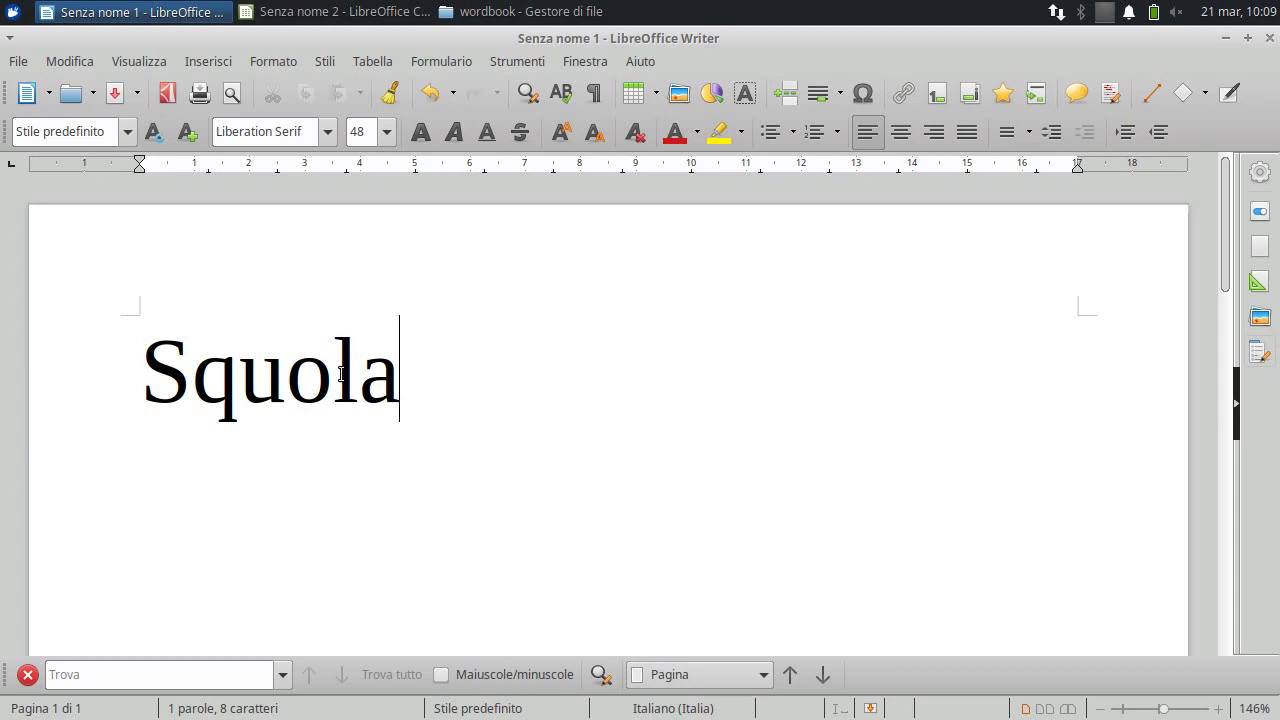
- Delete Squola from the standard custom dictionary via Opzioni > Linguistica
{"action": "left_click", "coordinate": [520, 64]}
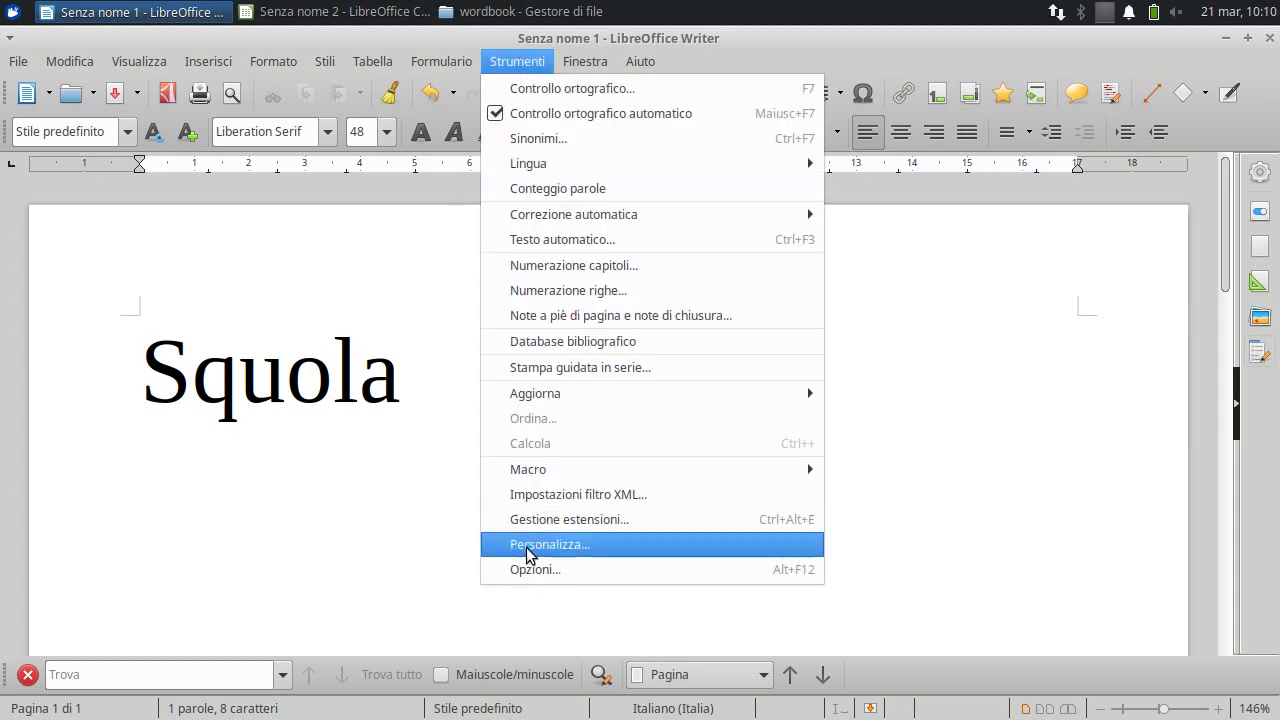
{"action": "left_click", "coordinate": [536, 570]}
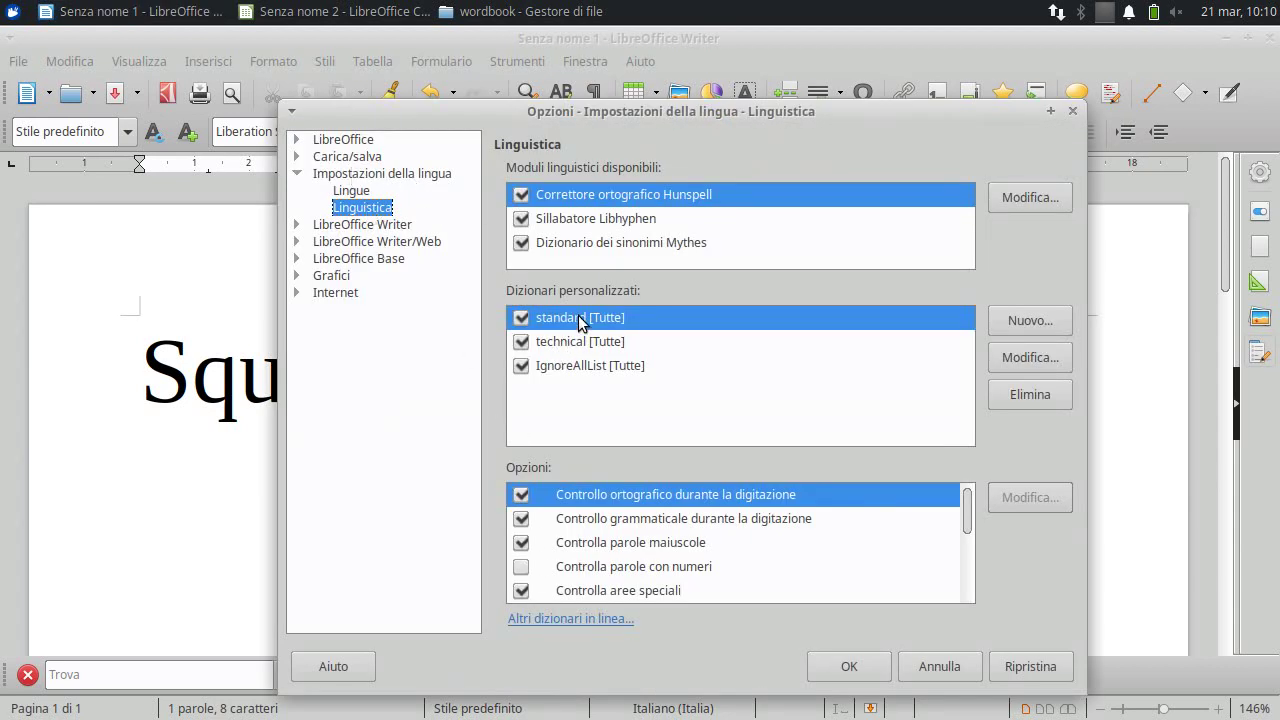
{"action": "left_click", "coordinate": [1030, 361]}
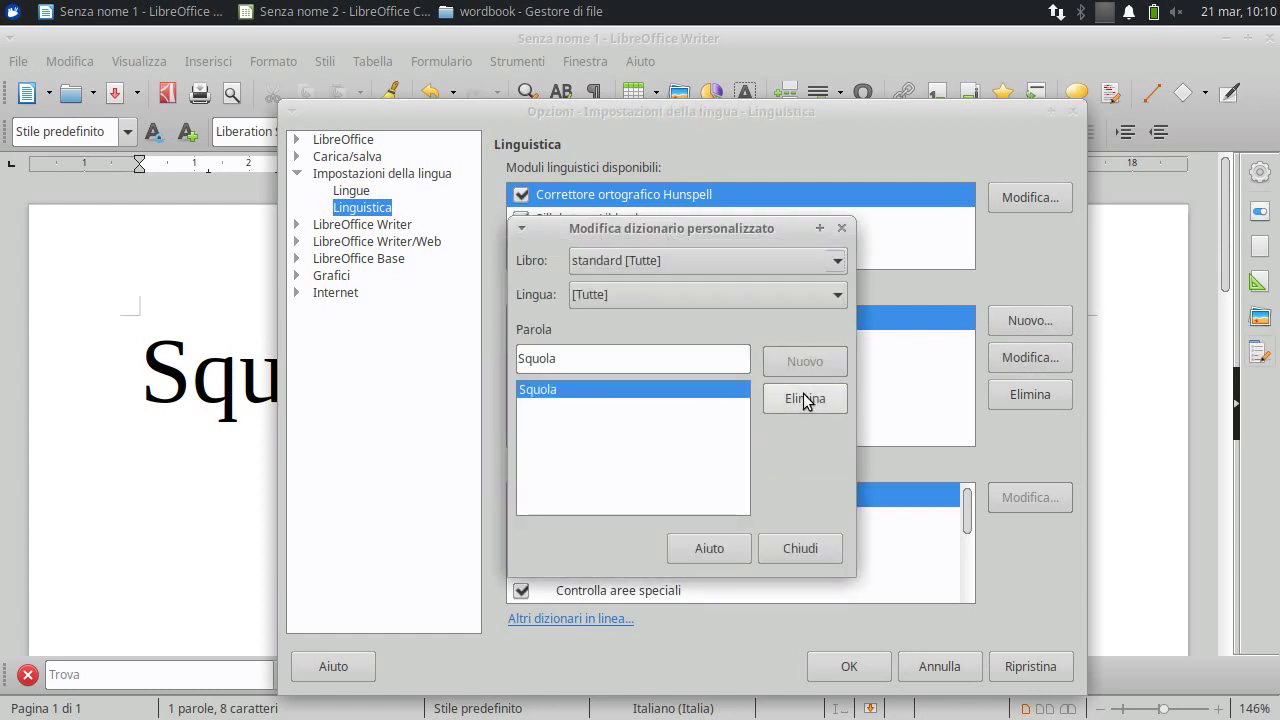
{"action": "left_click", "coordinate": [804, 399]}
- Add and then delete the test word sdgsg, leaving the dictionary empty, and close the options
{"action": "left_click", "coordinate": [689, 362]}
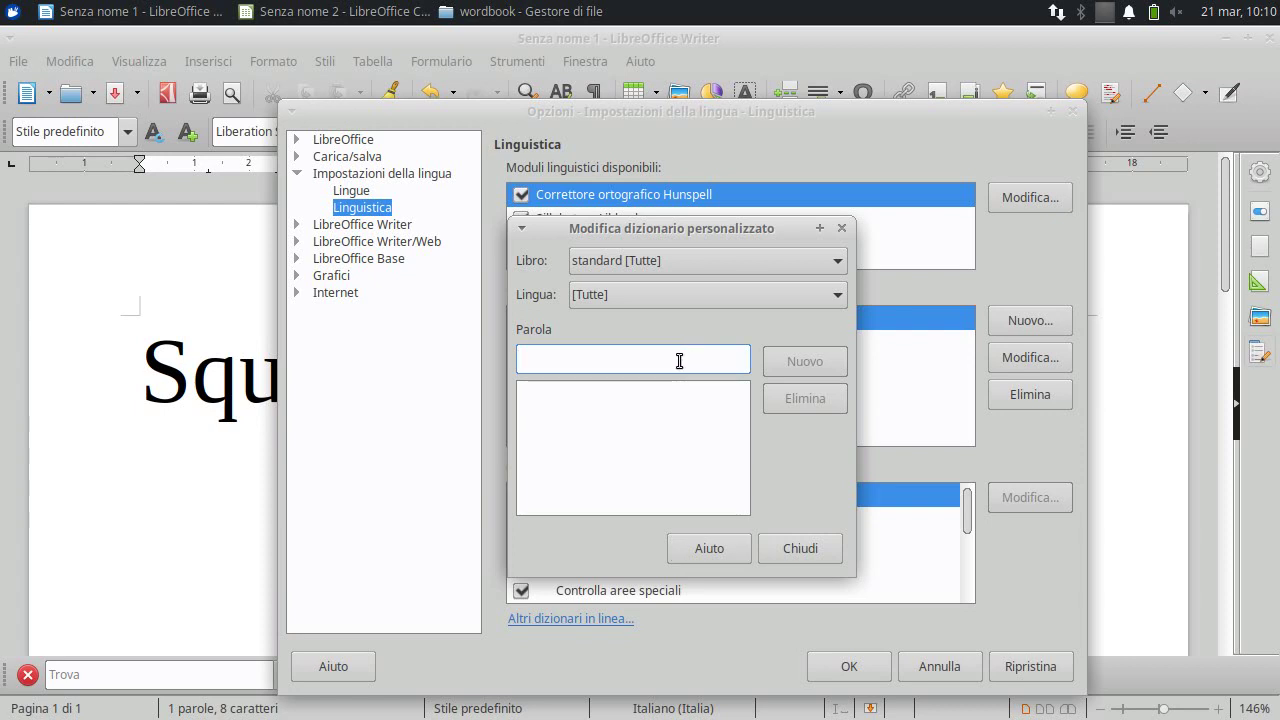
{"action": "type", "text": "sdgsg"}
{"action": "left_click", "coordinate": [806, 366]}
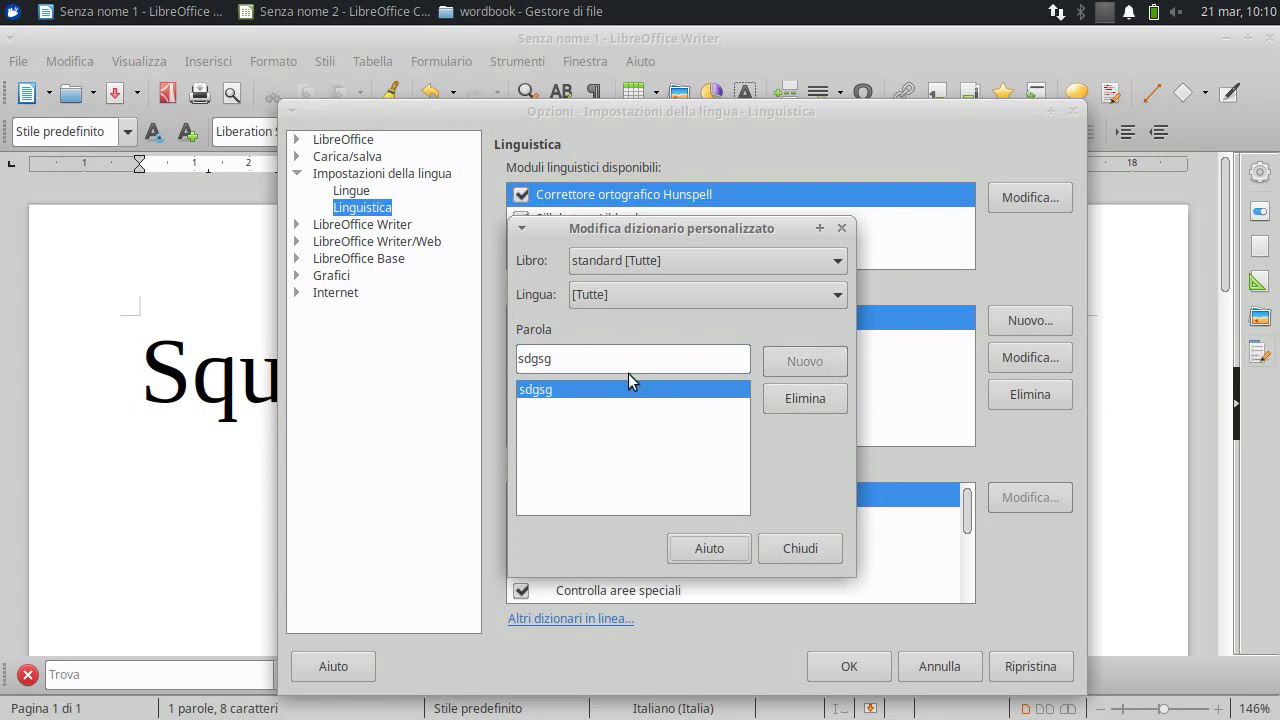
{"action": "double_click", "coordinate": [598, 359]}
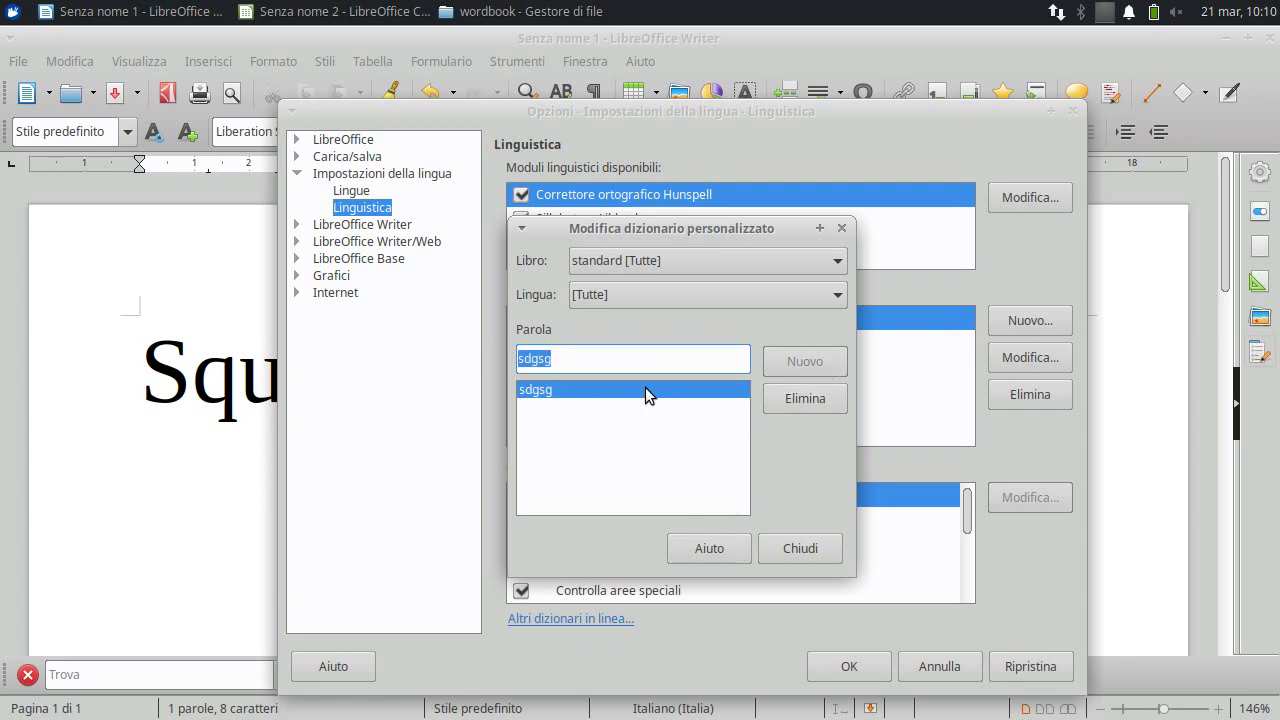
{"action": "left_click", "coordinate": [791, 400]}
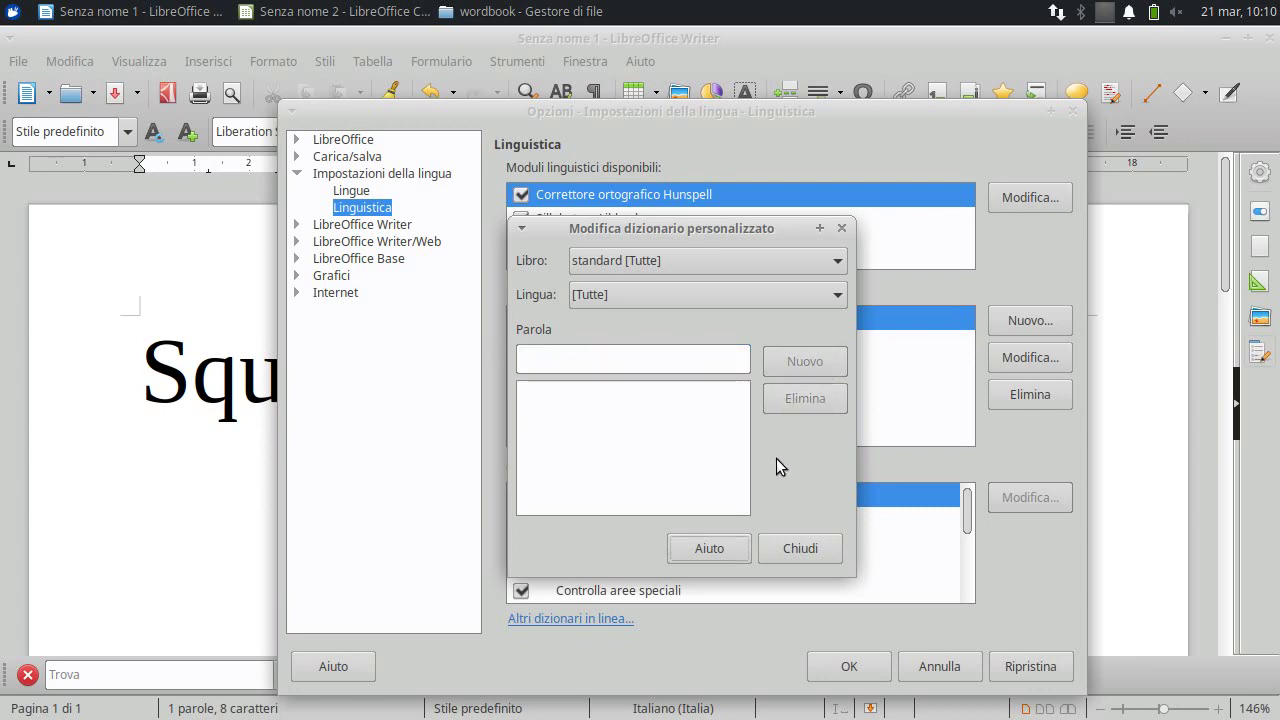
{"action": "left_click", "coordinate": [800, 548]}
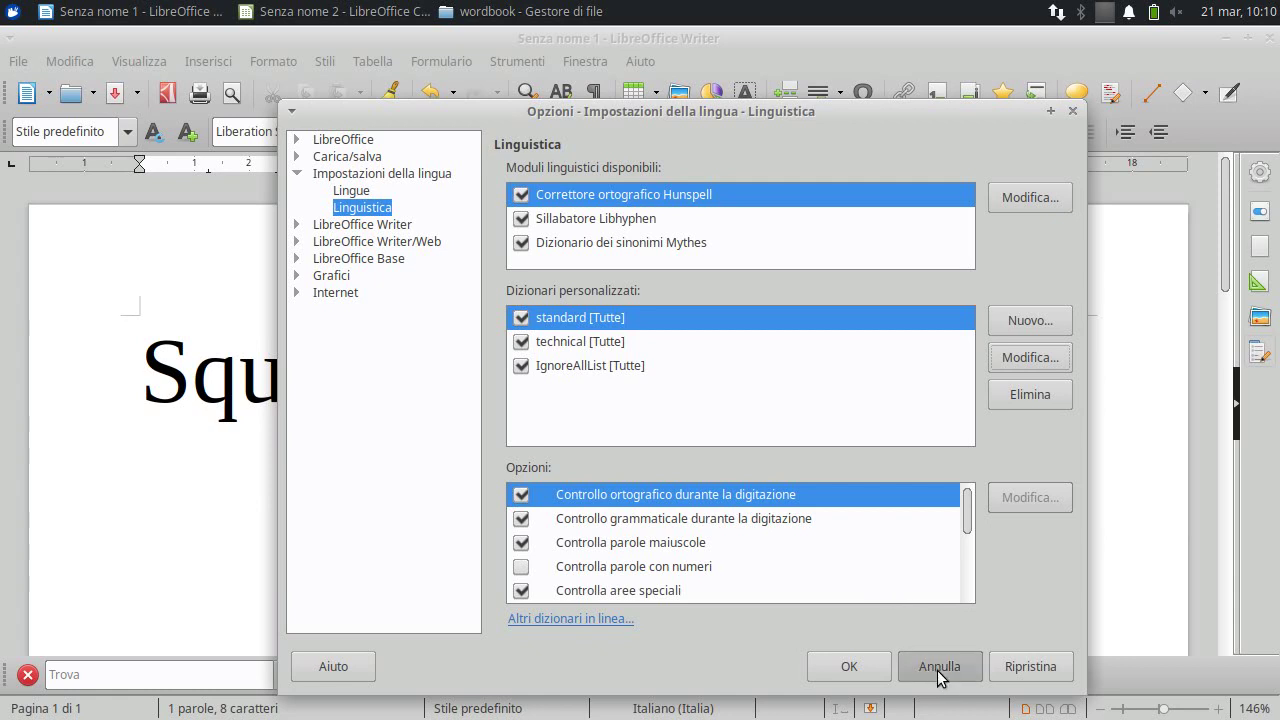
{"action": "left_click", "coordinate": [940, 672]}
- Open standard.dic in Mousepad to confirm only header lines remain, then close it and the file manager
{"action": "left_click", "coordinate": [1226, 38]}
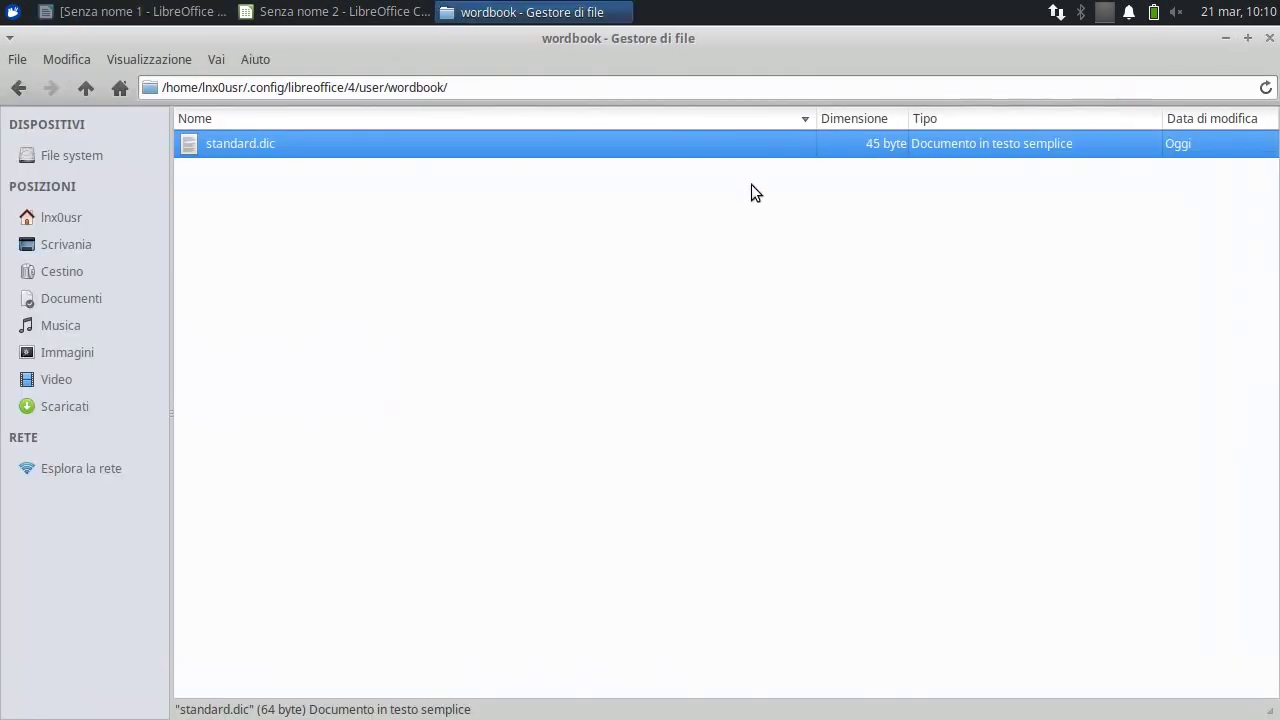
{"action": "right_click", "coordinate": [243, 145]}
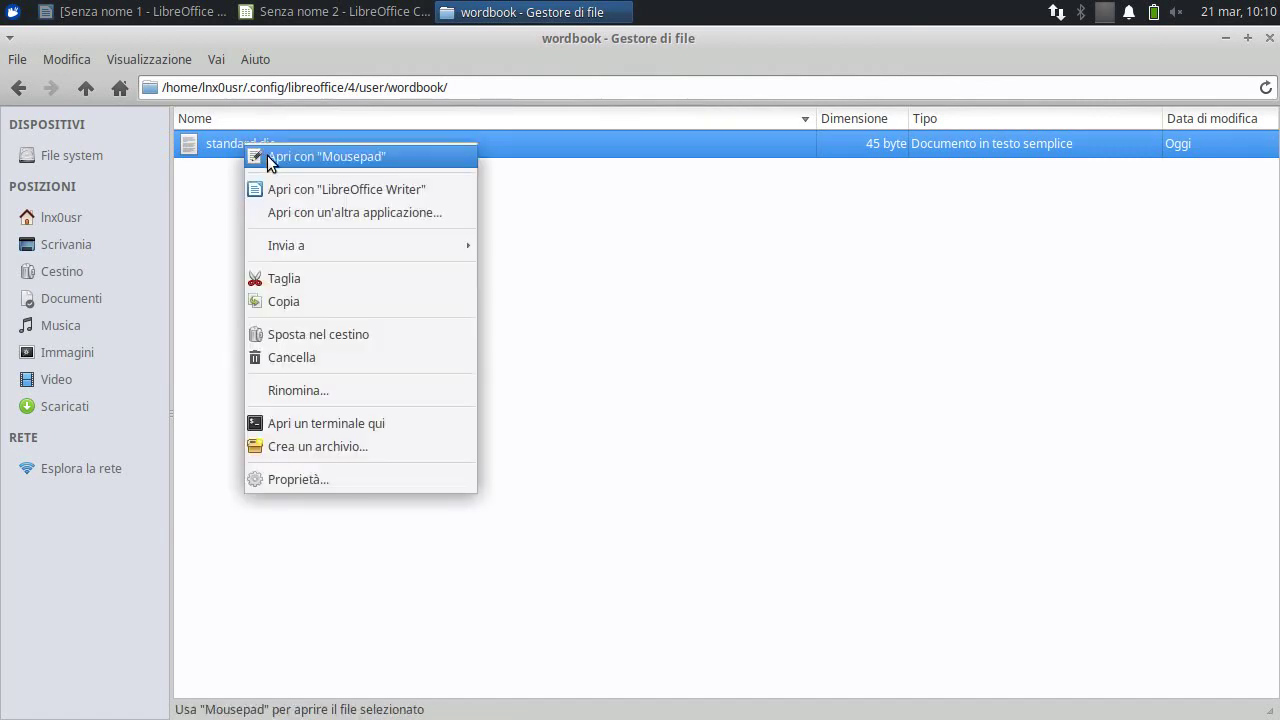
{"action": "left_click", "coordinate": [267, 156]}
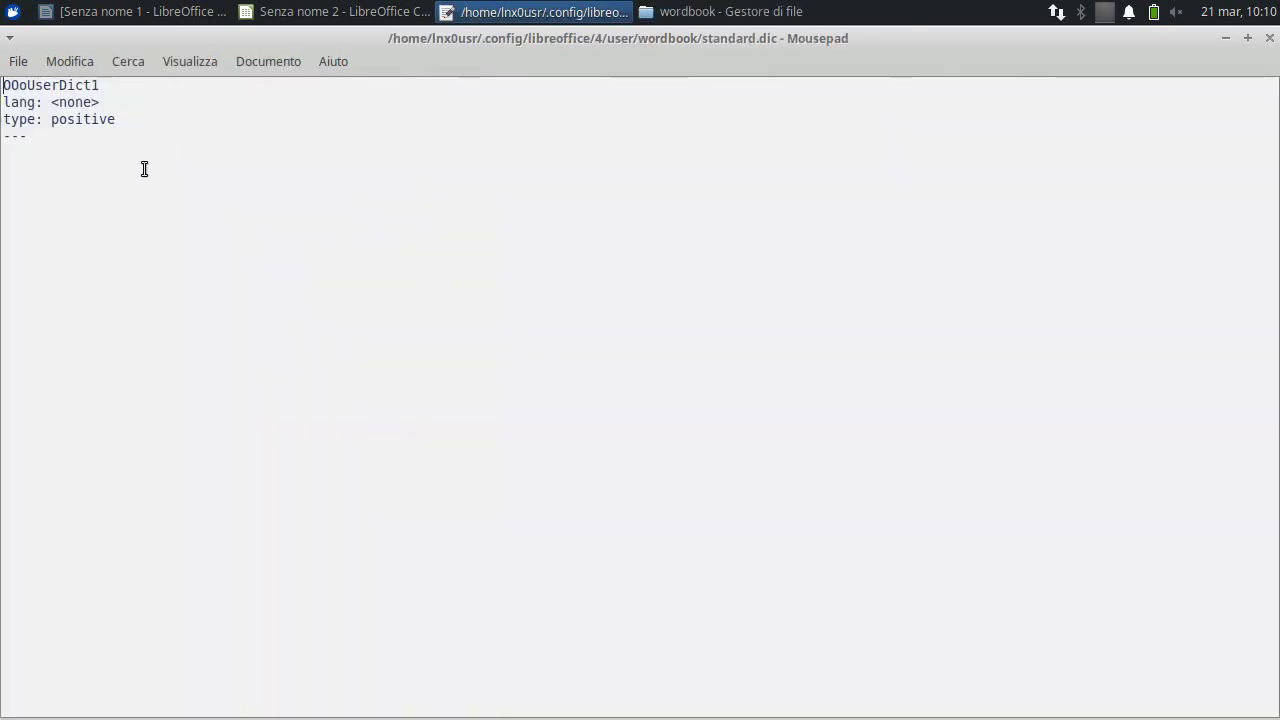
{"action": "left_click", "coordinate": [1268, 40]}
{"action": "left_click", "coordinate": [1226, 40]}
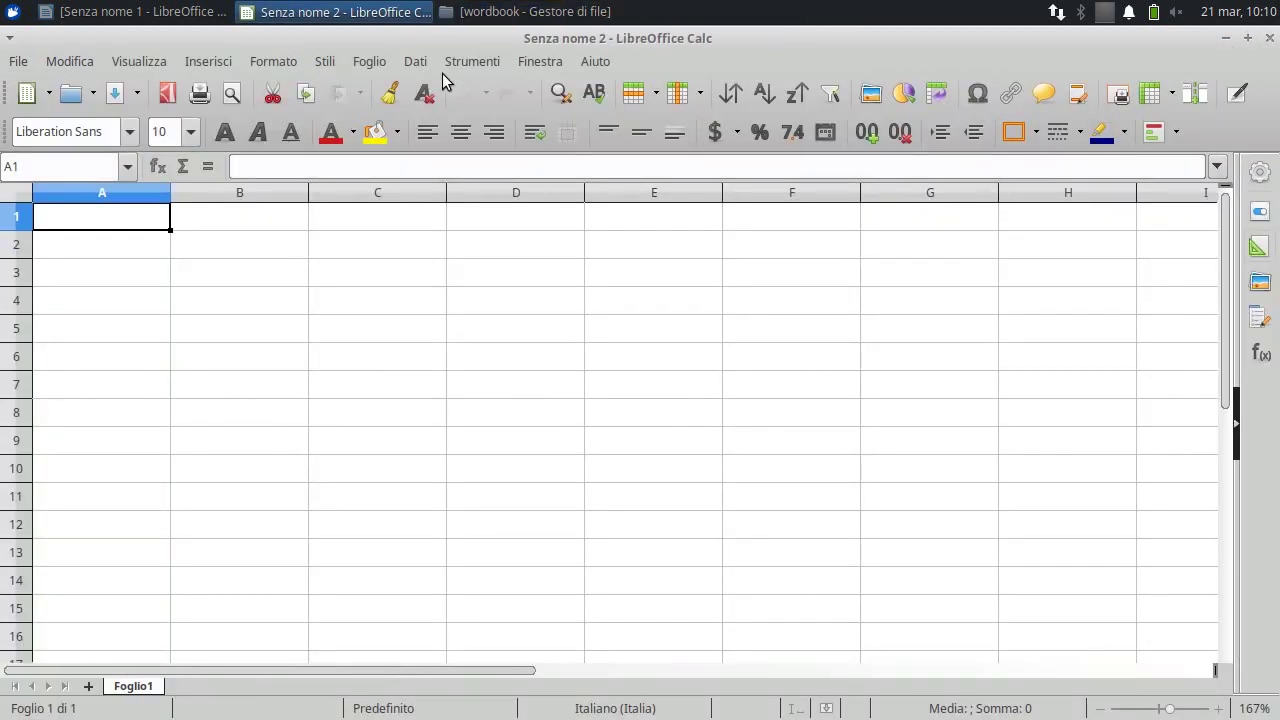
- Change the document word Squola to Scuola by replacing the q with c
{"action": "left_click", "coordinate": [180, 13]}
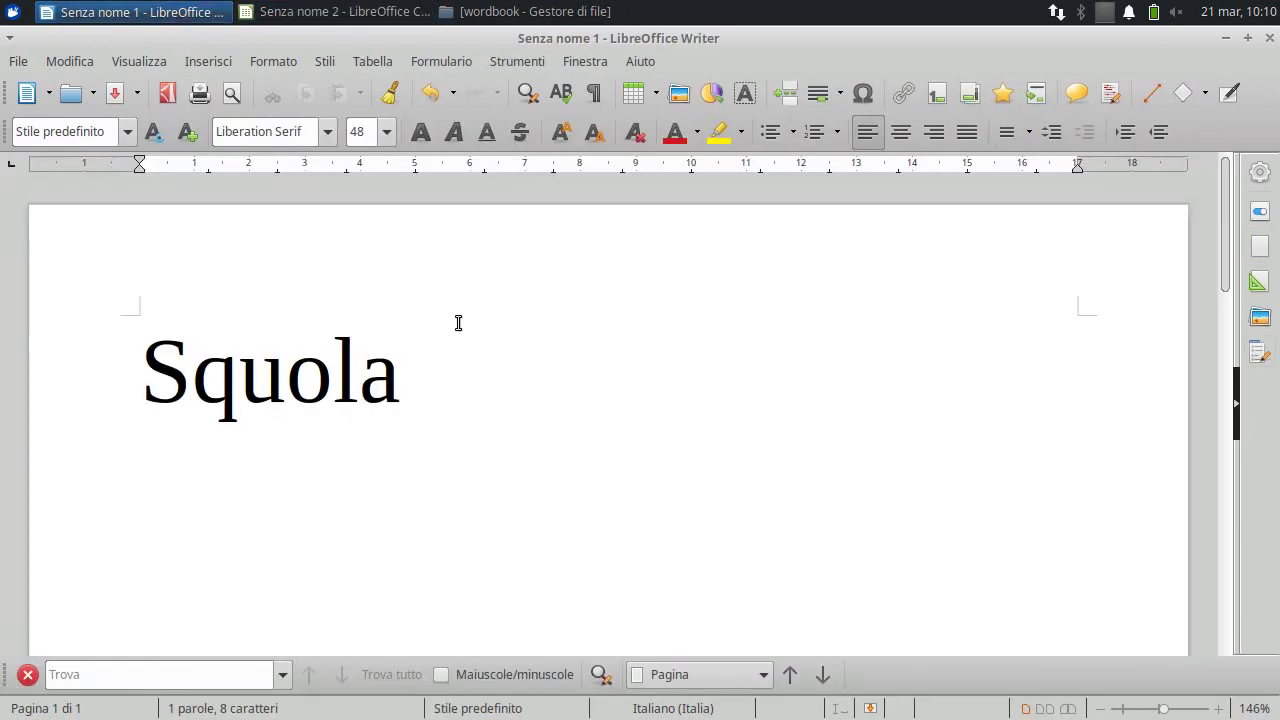
{"action": "left_click", "coordinate": [252, 370]}
{"action": "key", "text": "BackSpace"}
{"action": "type", "text": "c"}
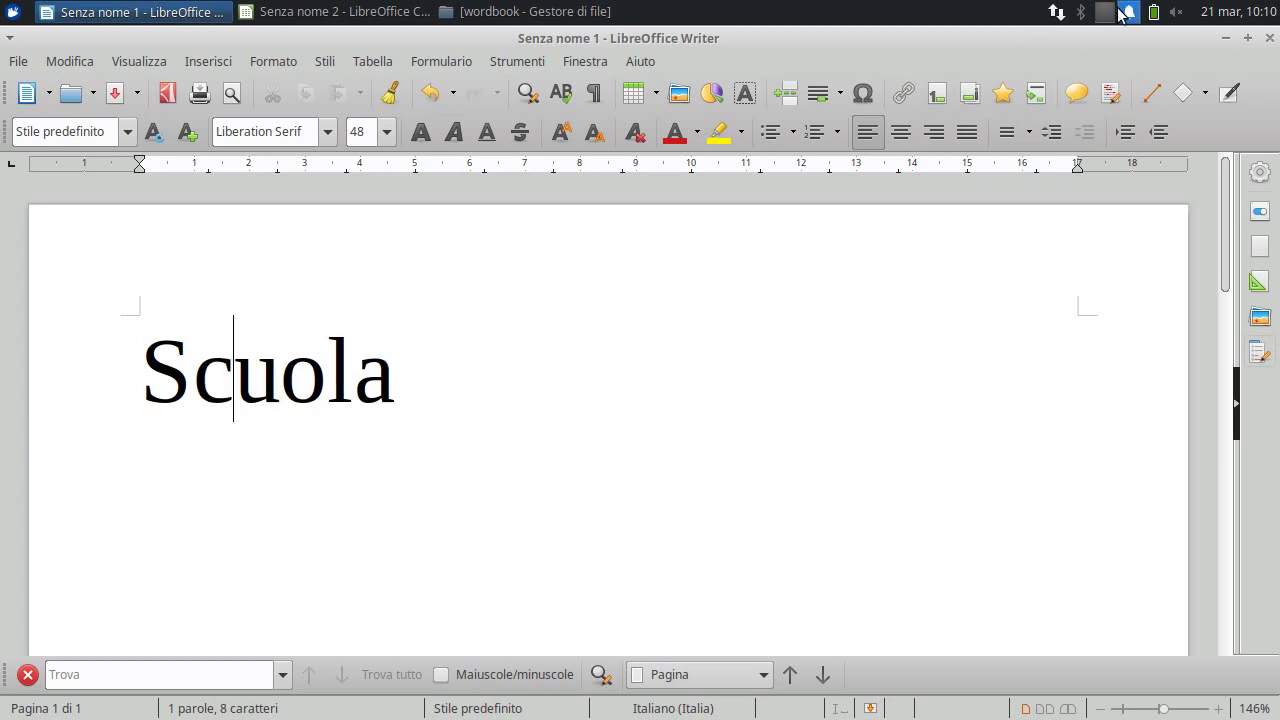